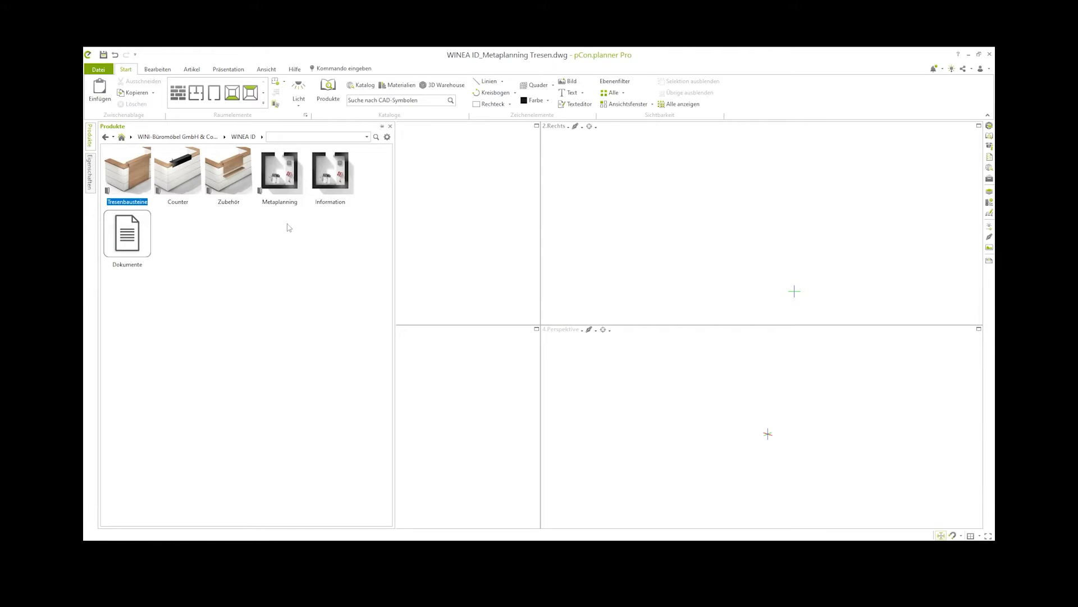
Insert the Metaplanning Variante D-B-A-C-E from the WINEA ID catalogue with a 3,8cm Tresenplatte.
double_click(291, 182)
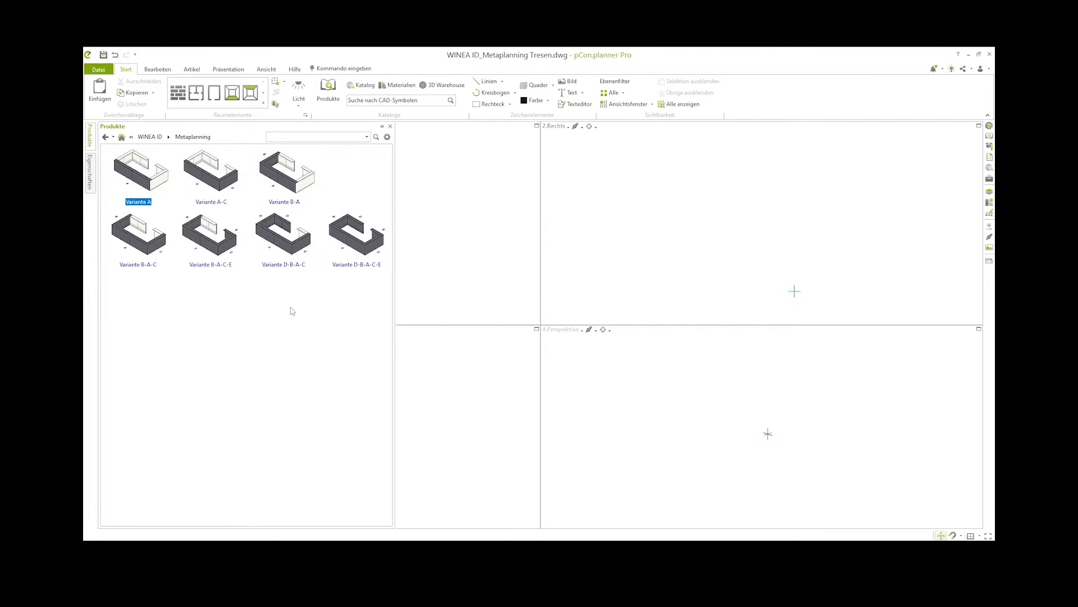
double_click(359, 243)
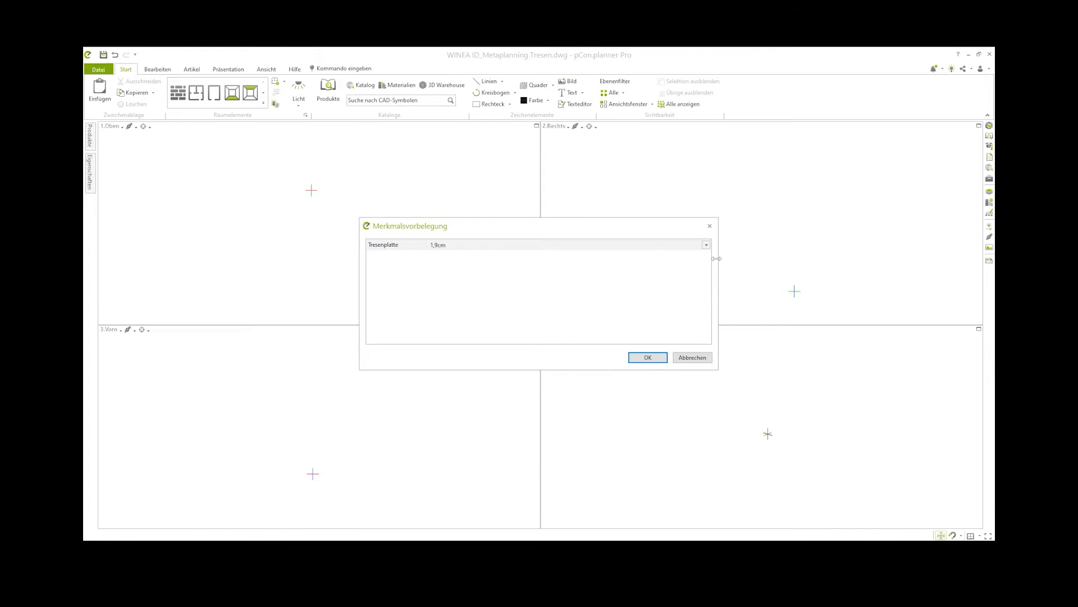
click(706, 245)
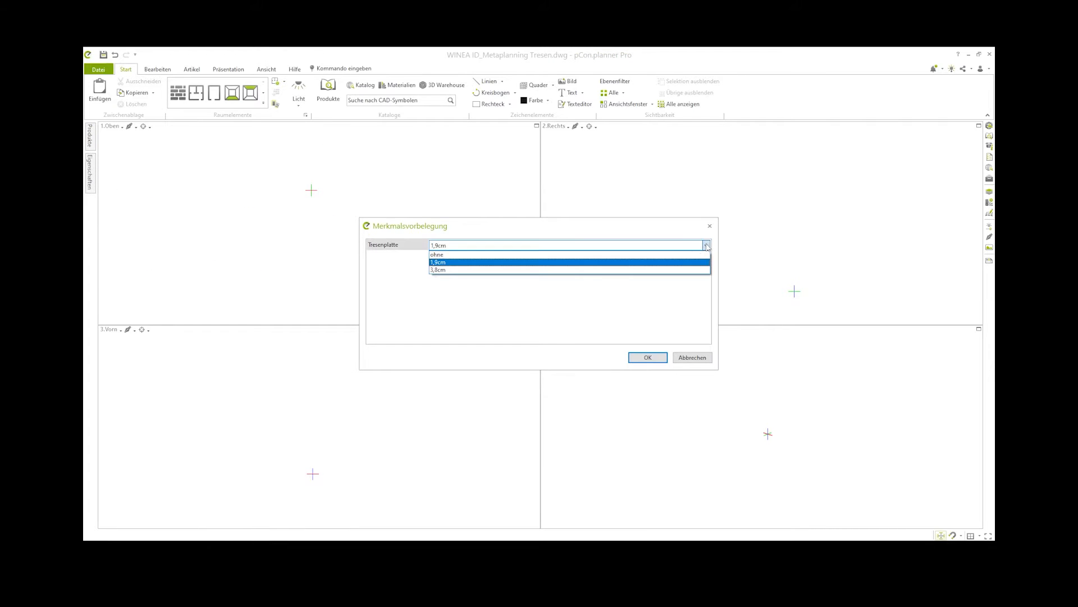
click(596, 270)
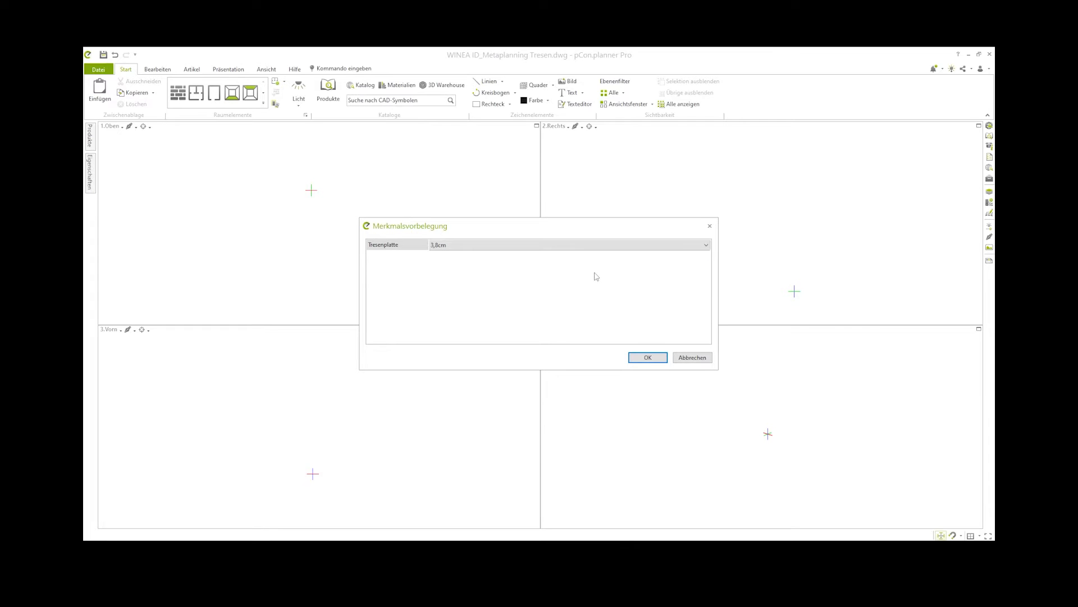
click(648, 357)
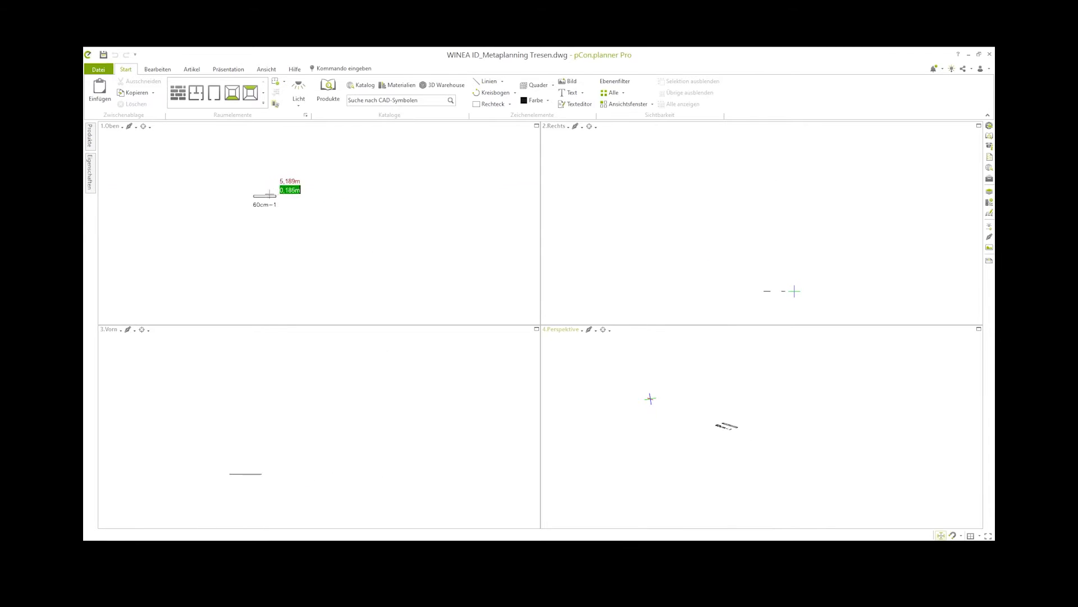
Lay out the counter in the plan view as a nearly closed rectangle with 280, 400 and 280 cm sides and a 120 cm closing end.
click(247, 155)
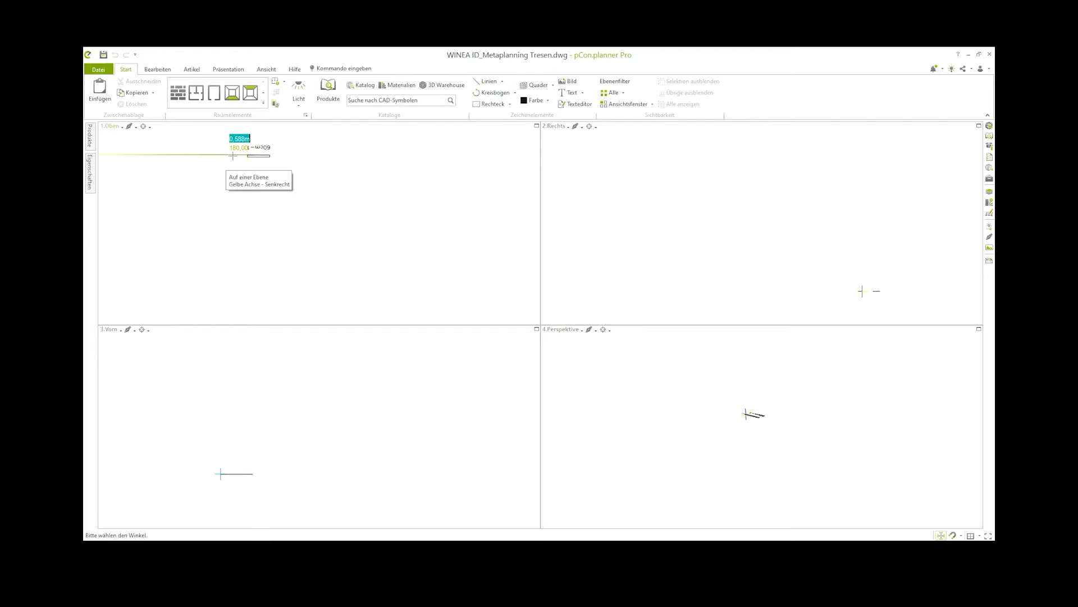
click(264, 156)
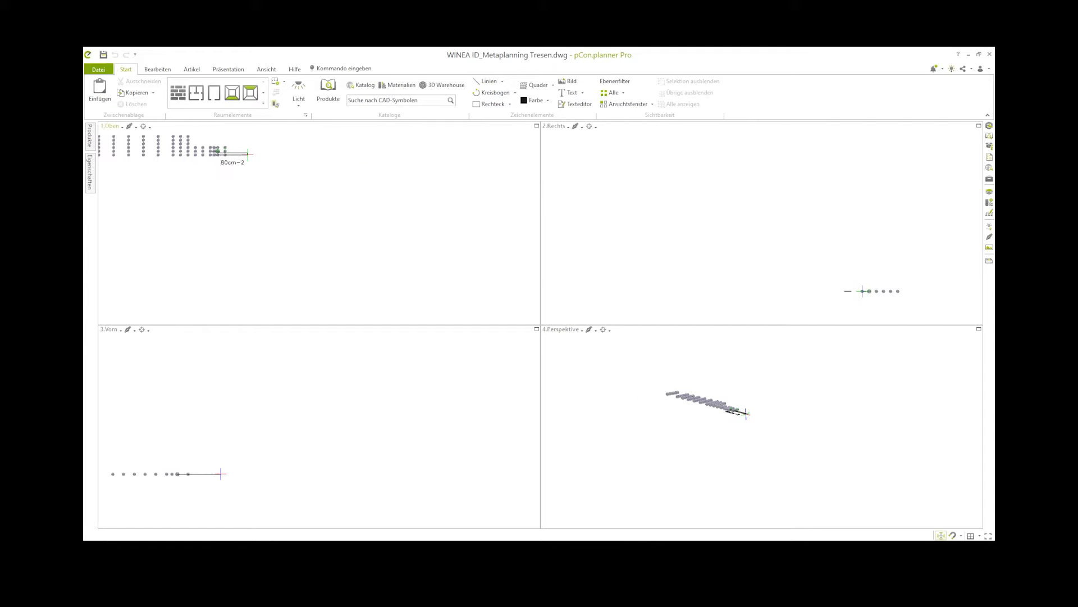
click(247, 153)
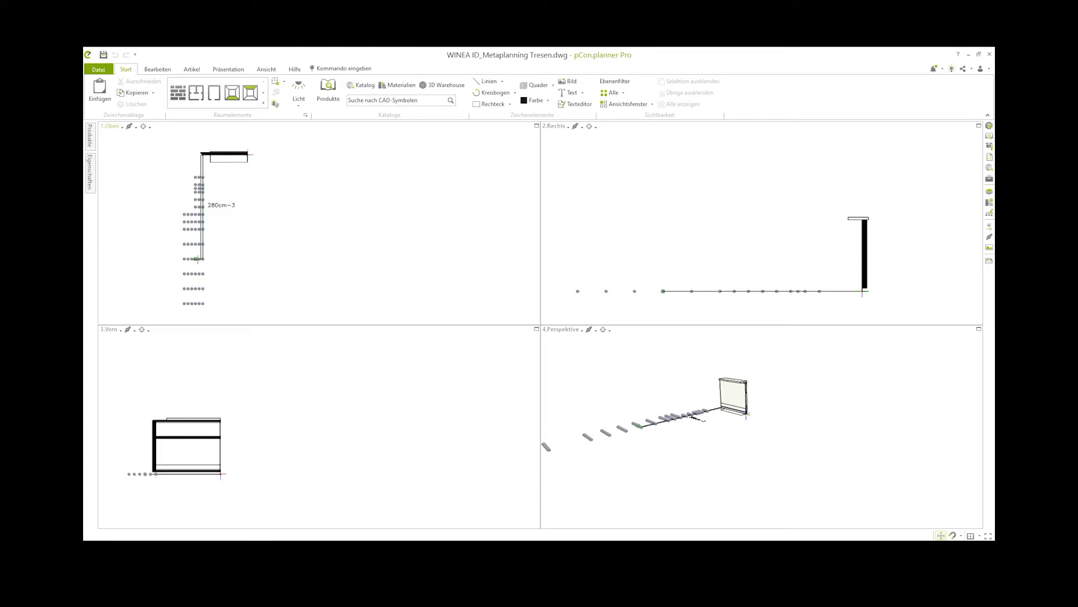
click(197, 259)
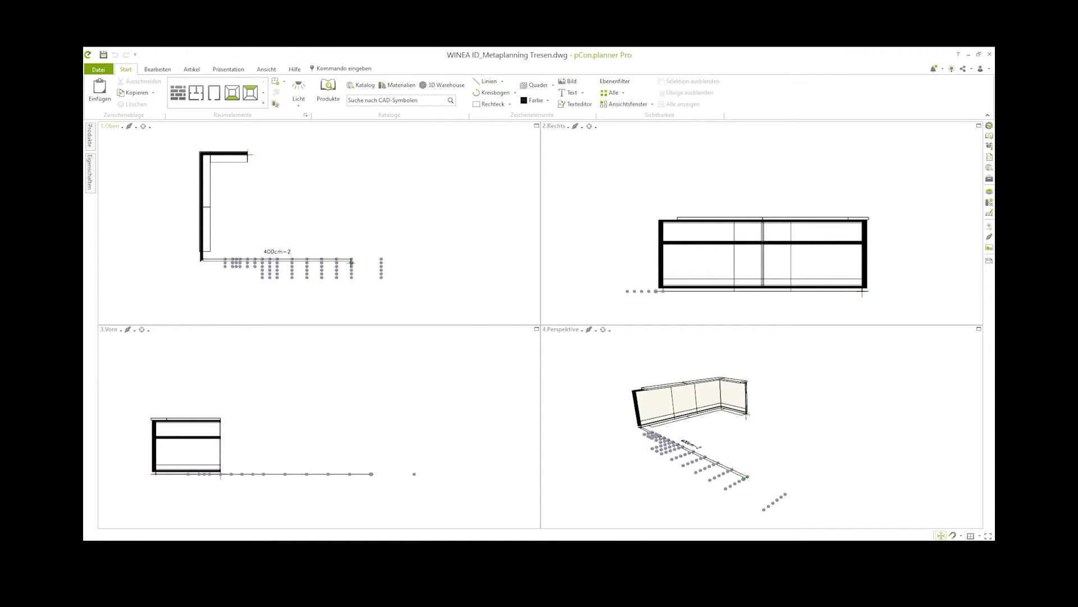
click(351, 259)
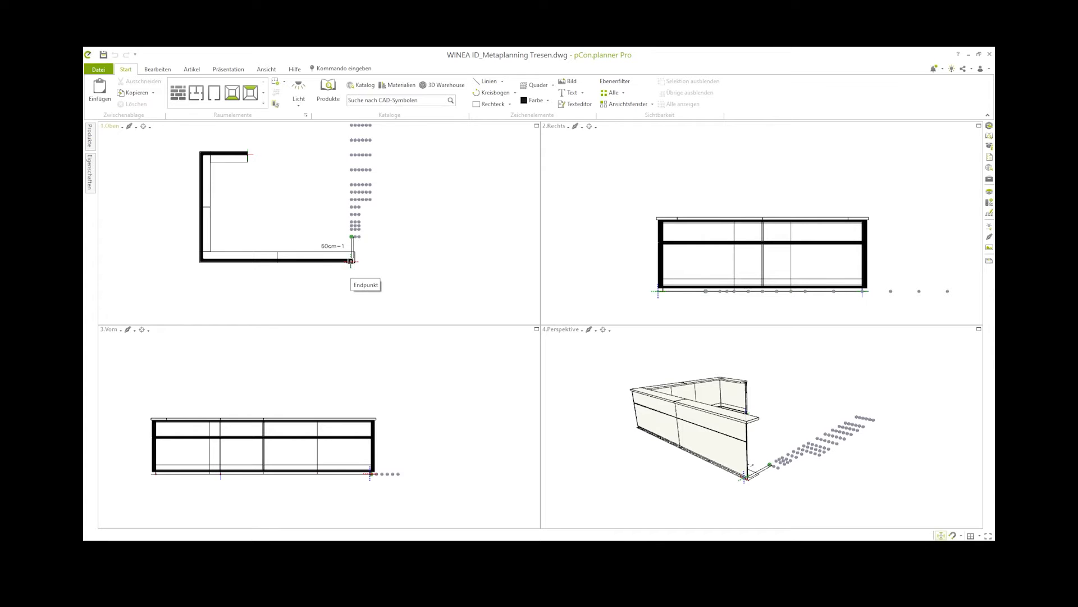
click(352, 154)
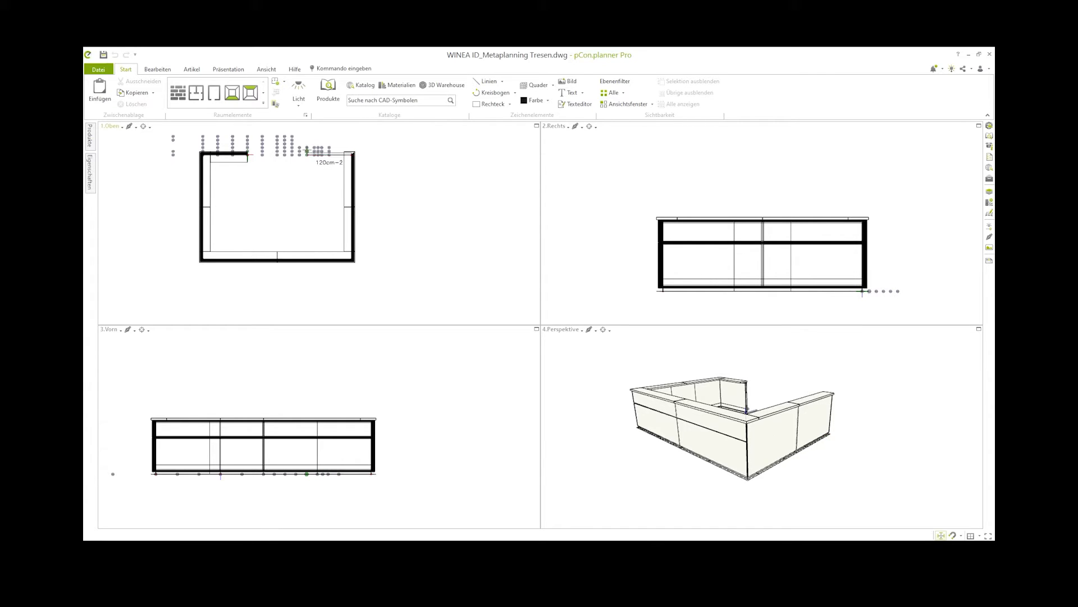
click(307, 154)
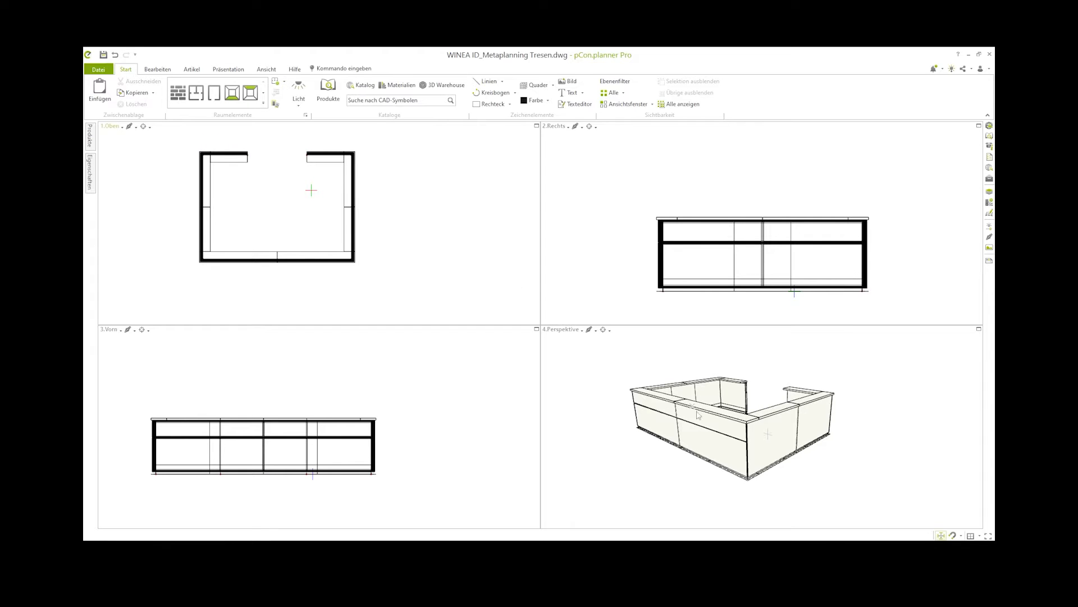
Set the Fronttyp of the 280 cm counter element at position C to 2.
double_click(784, 426)
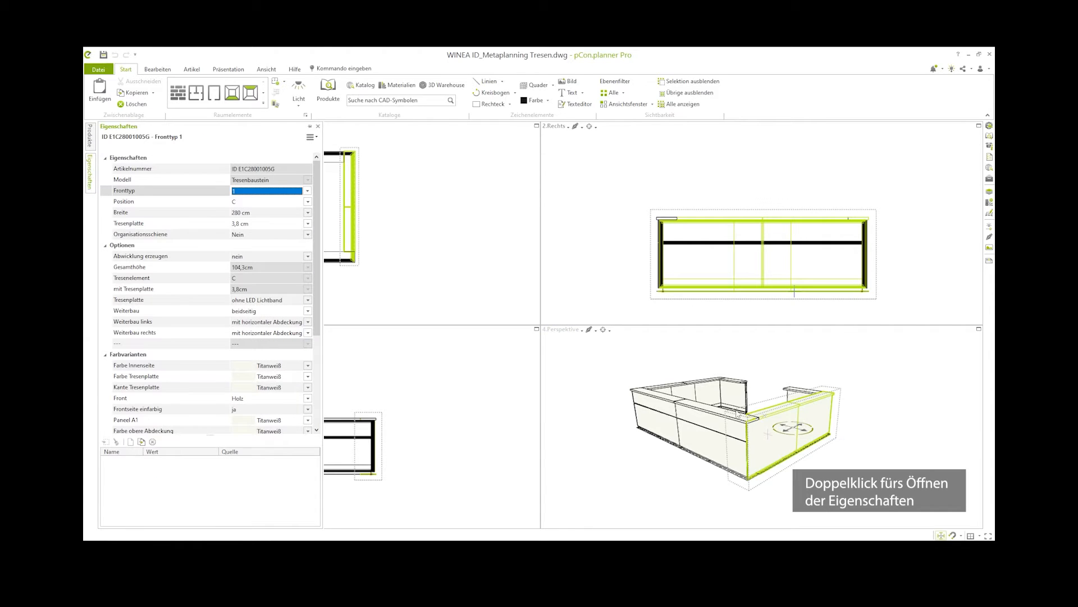
click(308, 191)
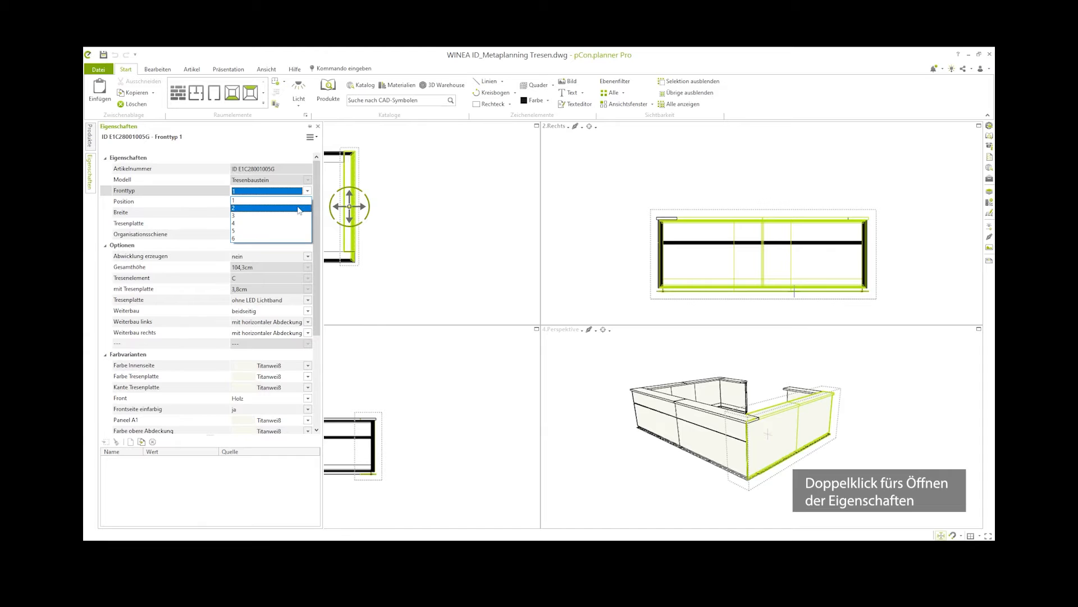
click(300, 208)
click(409, 201)
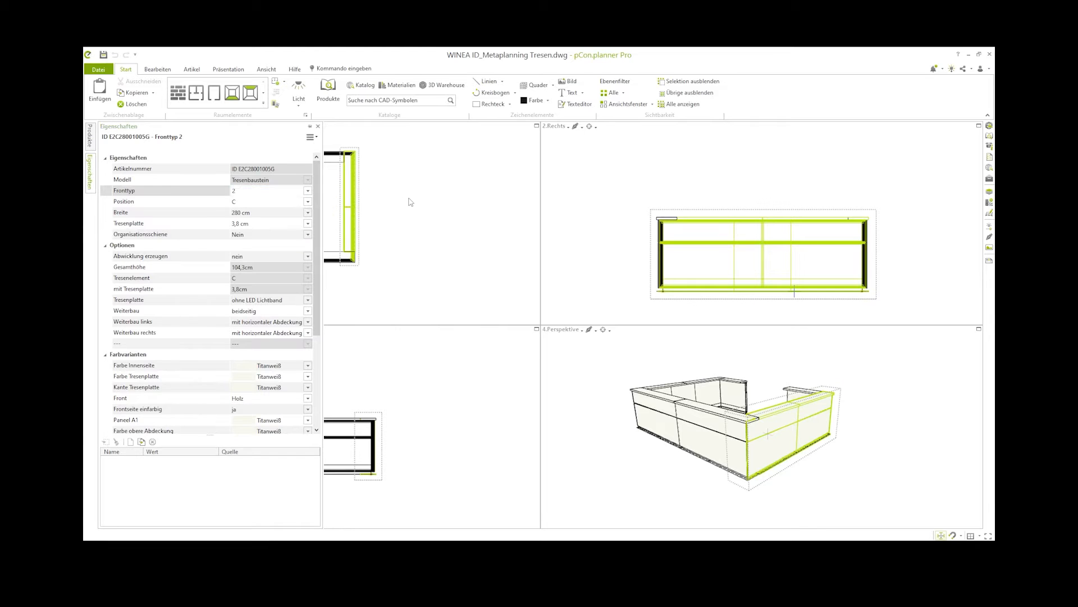
Give the 400 cm front element an Organisationsschiene and set Abwicklung erzeugen to ja.
click(685, 420)
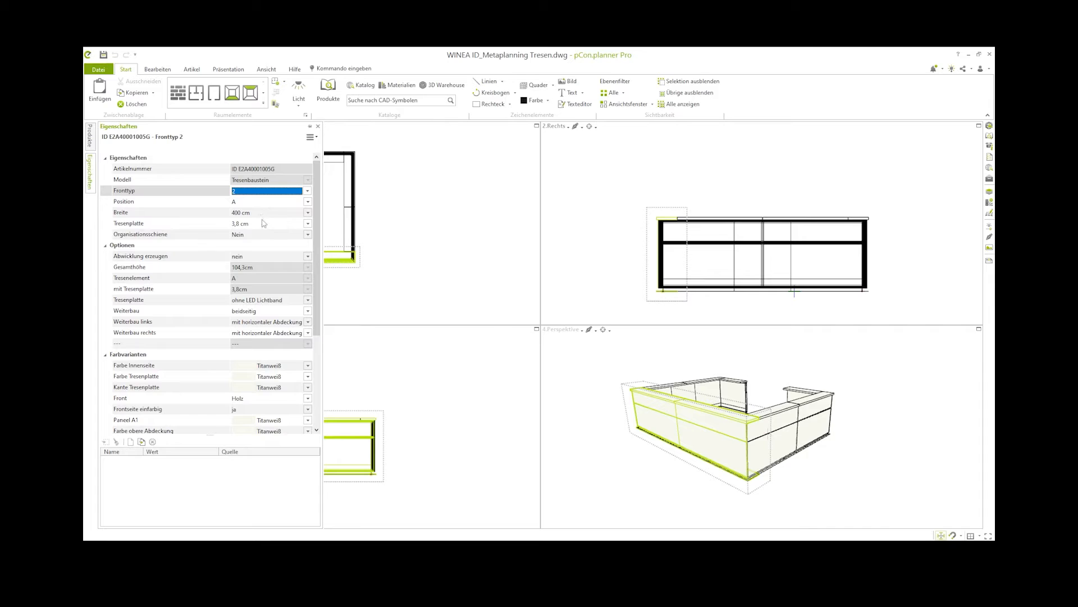
click(308, 234)
click(293, 245)
click(307, 257)
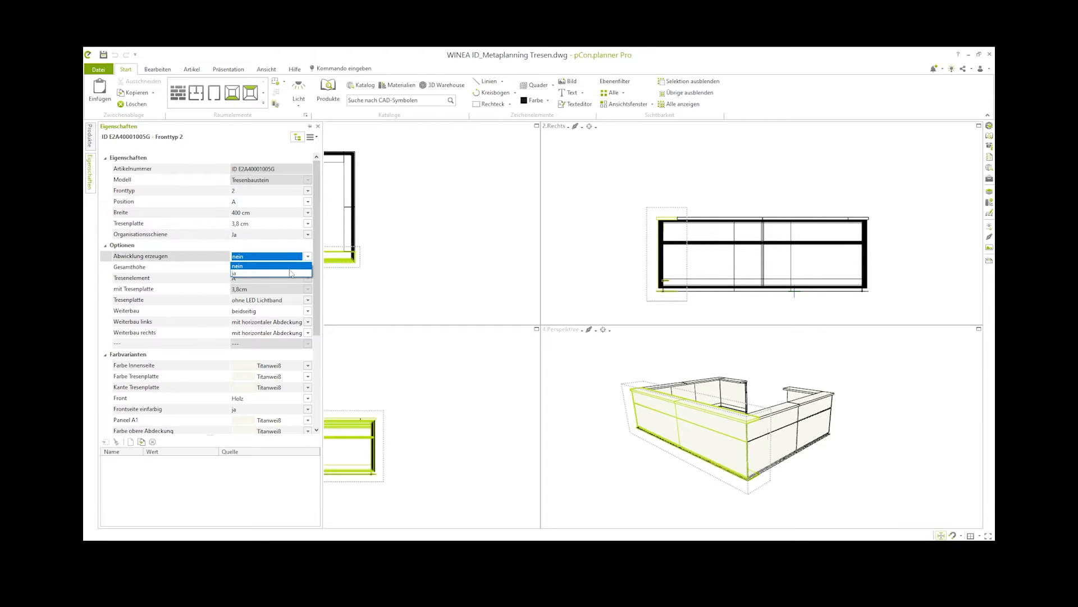
click(291, 273)
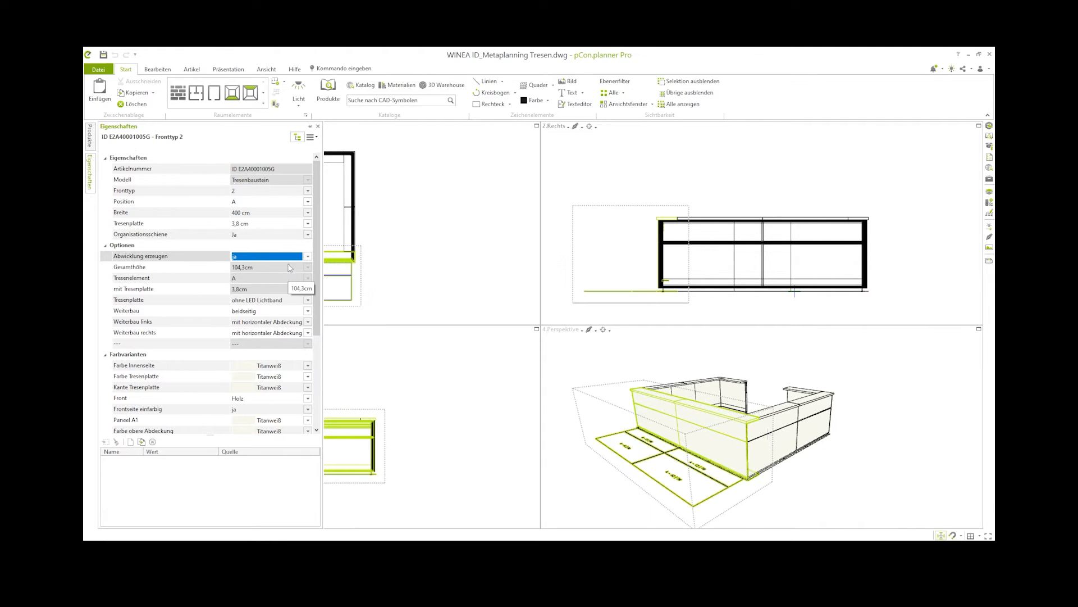
Prepare the front element's Tresenplatte for the LED Lichtband and set Weiterbau links and rechts to Tresenplatte 38mm mit LED.
click(308, 300)
click(302, 321)
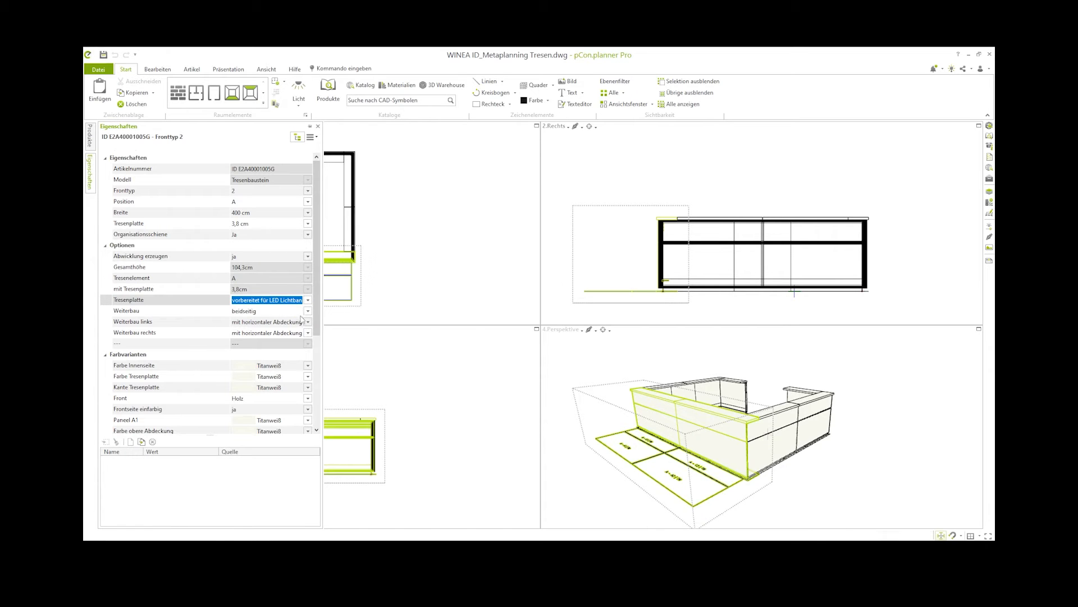
click(306, 322)
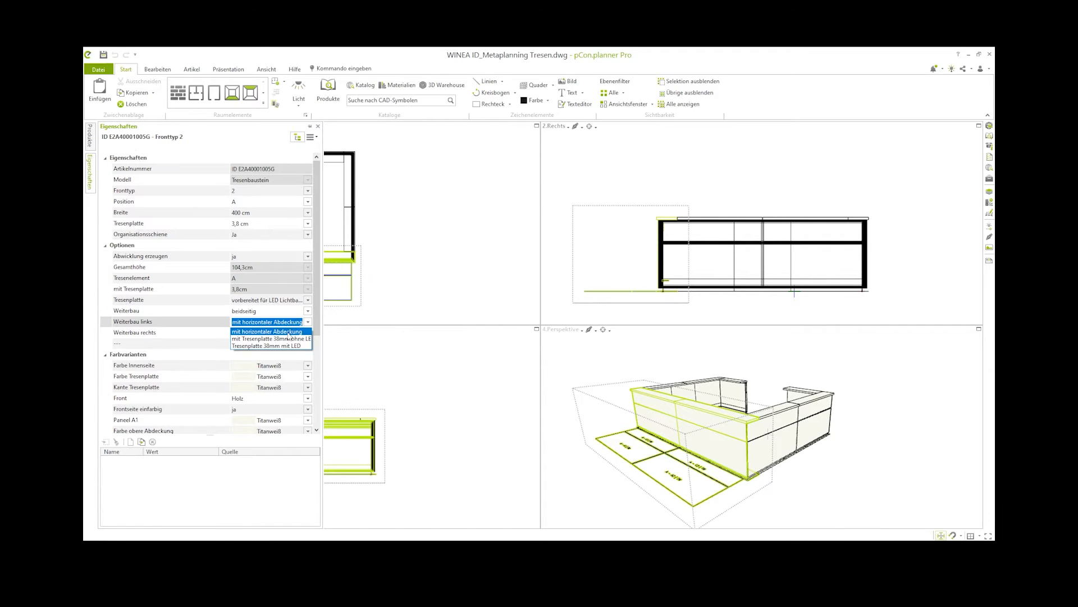
click(286, 345)
click(308, 332)
click(287, 358)
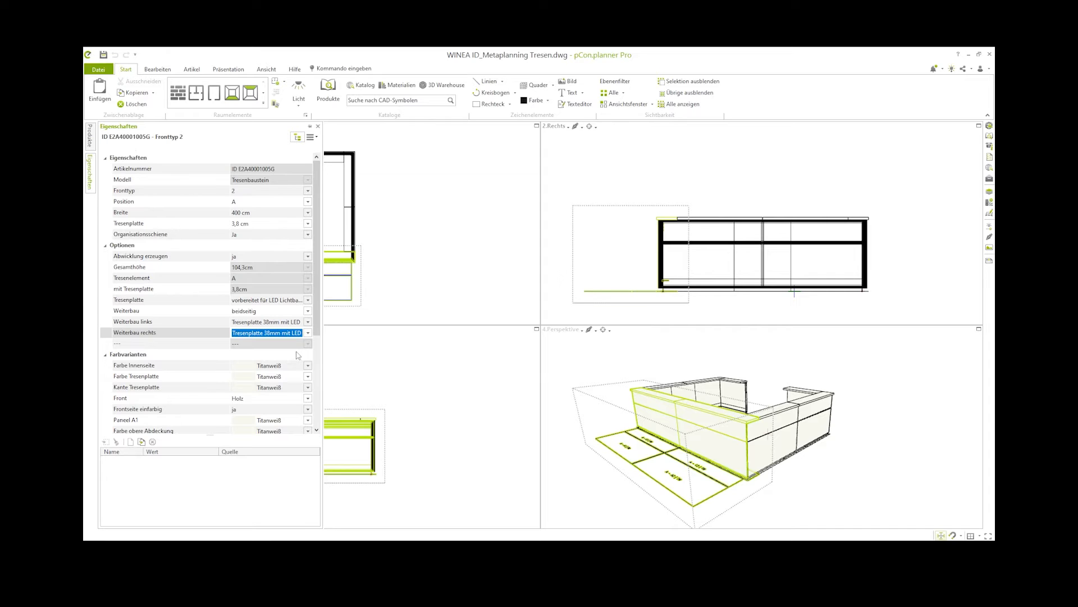
Colour the front element's Tresenplatte vulkanschwarz and its edge Eiche gekälkt Dekor.
click(308, 366)
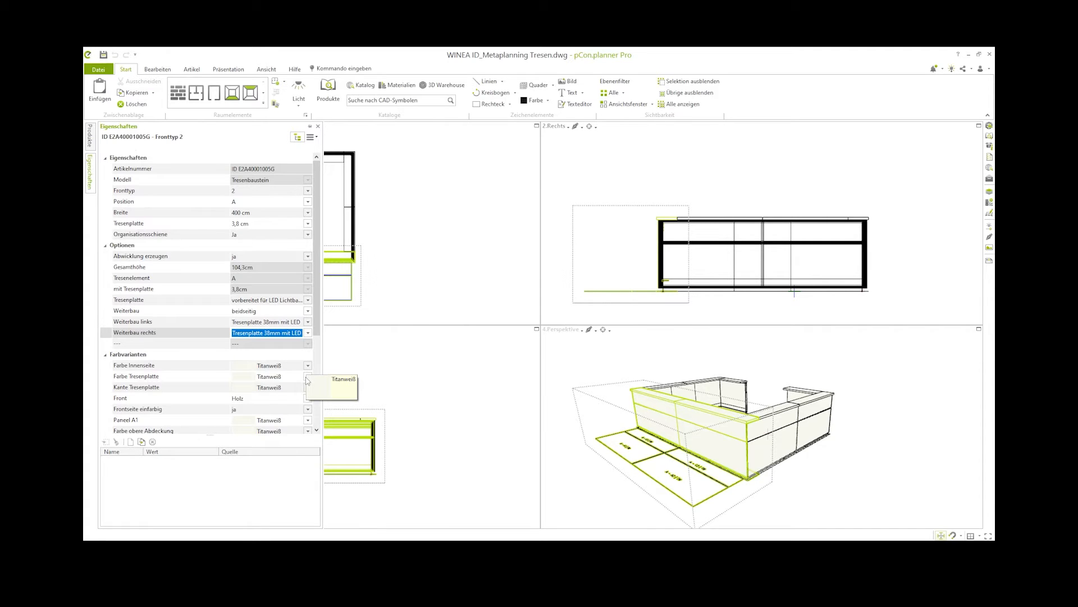
click(308, 376)
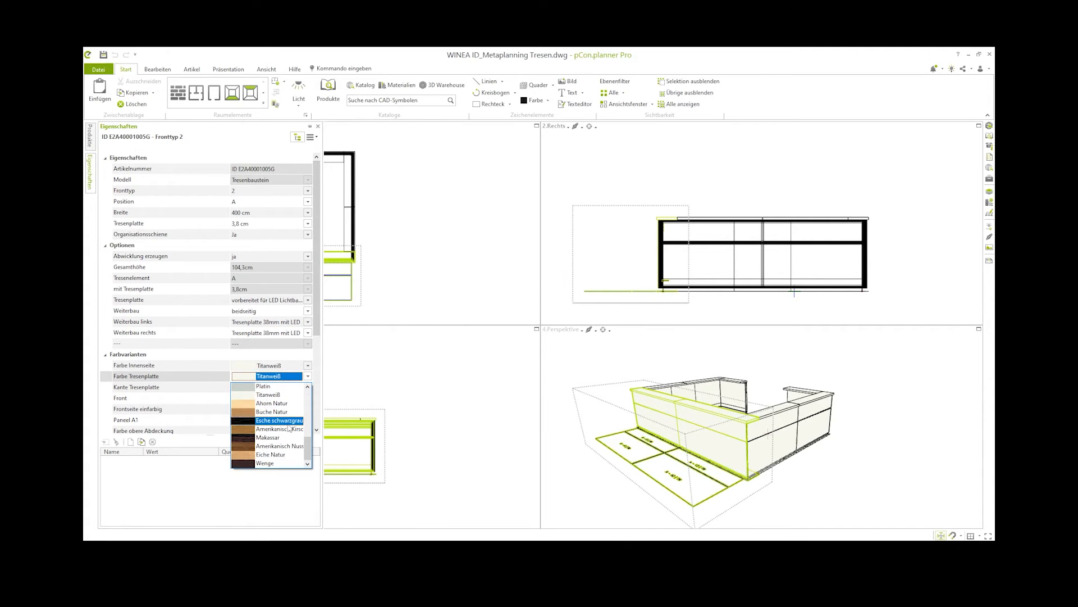
scroll(279, 416, up, 1)
click(280, 396)
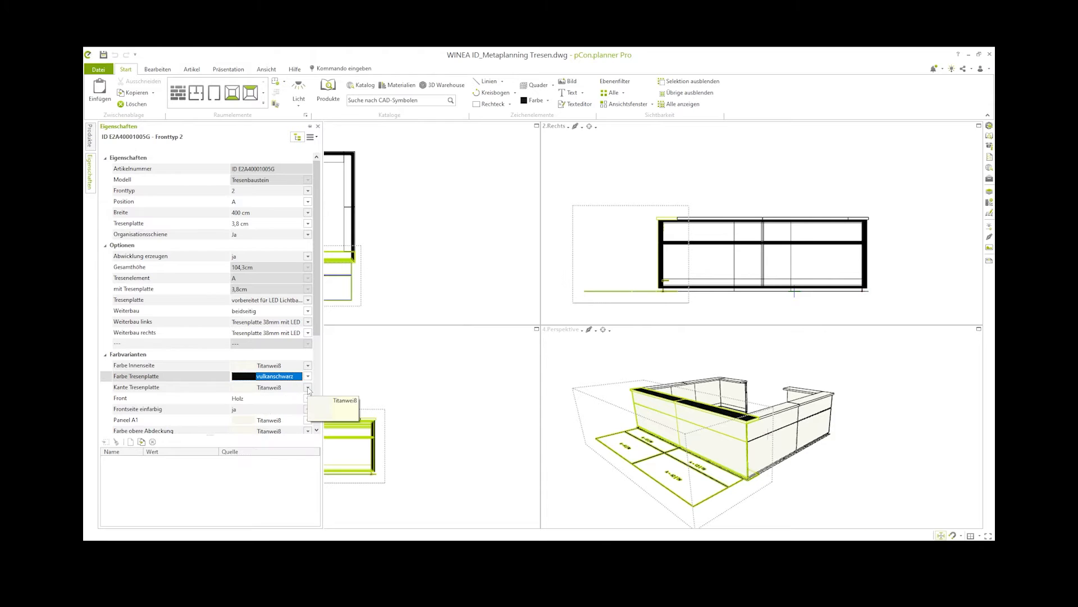
click(308, 387)
scroll(287, 429, up, 1)
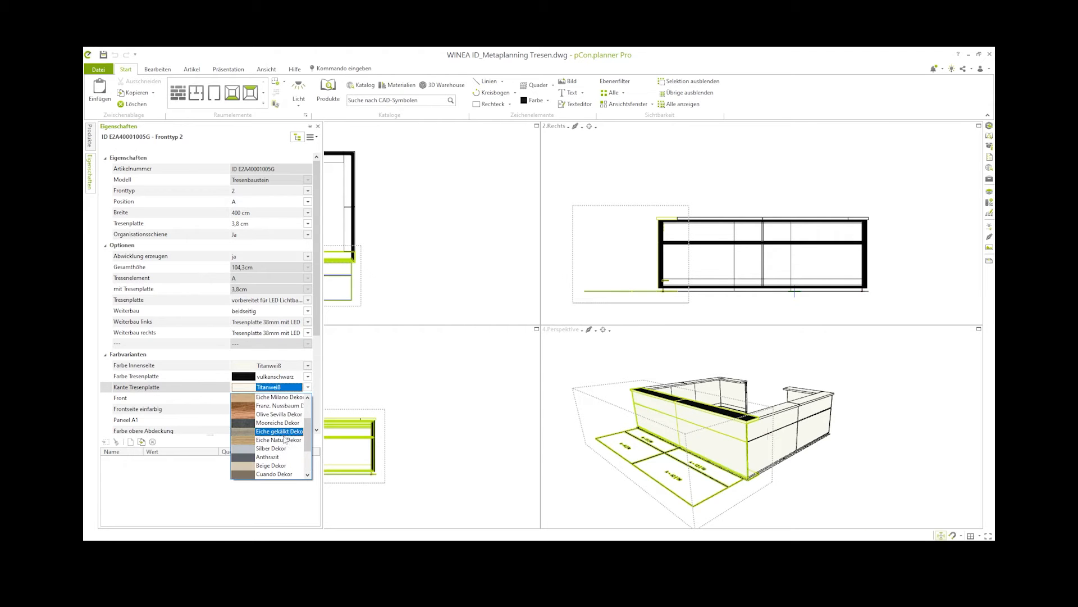
click(285, 431)
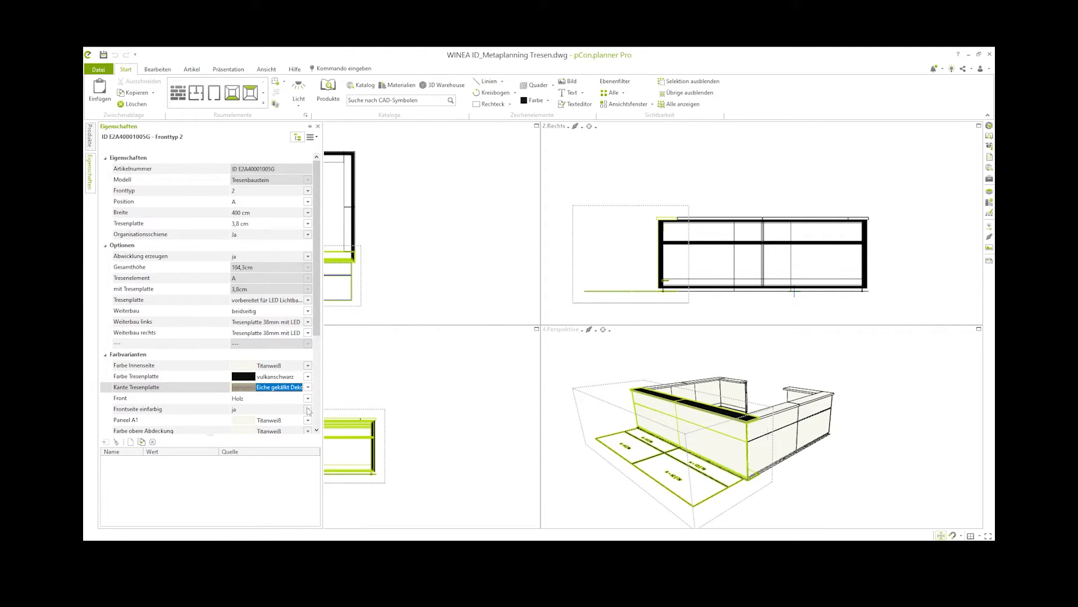
Set Frontseite einfarbig to nein and colour Paneel A1 Eiche gekälkt Dekor and Paneel C1 vulkanschwarz.
scroll(287, 415, down, 1)
scroll(287, 415, down, 2)
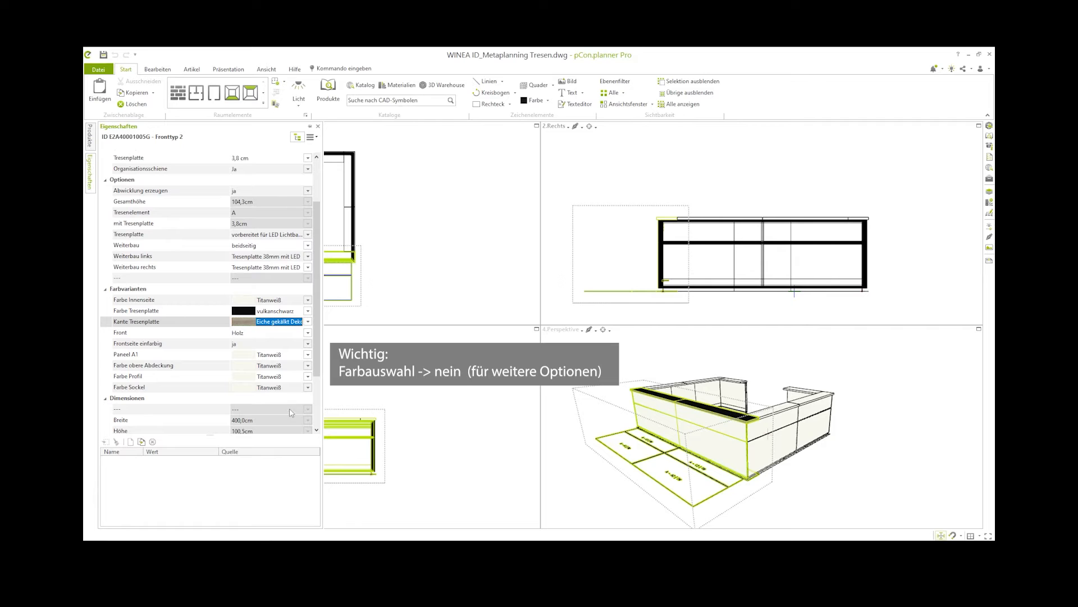
click(308, 345)
click(287, 363)
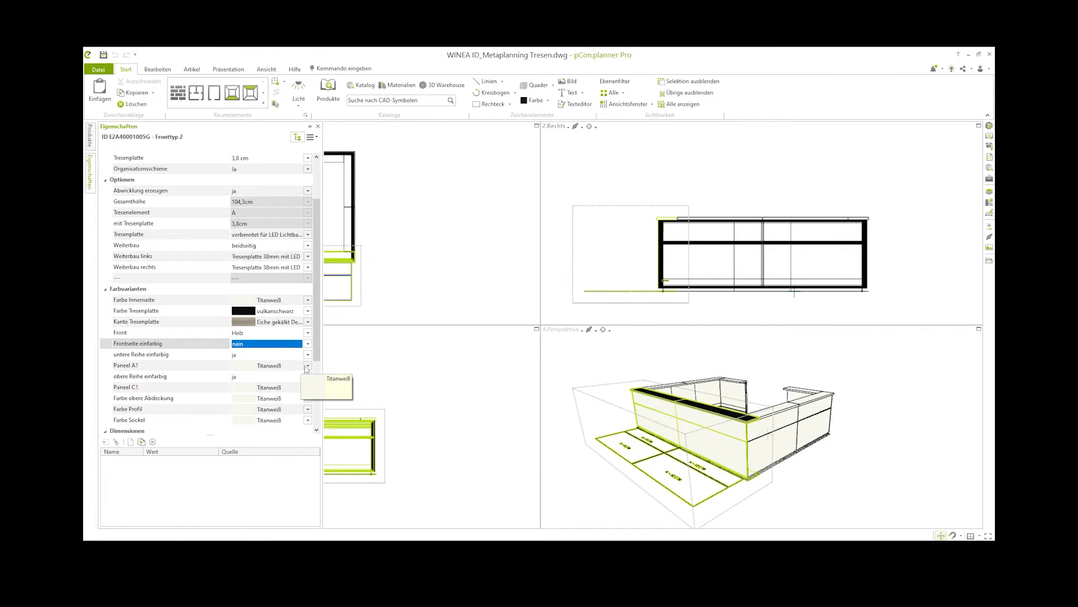
click(308, 365)
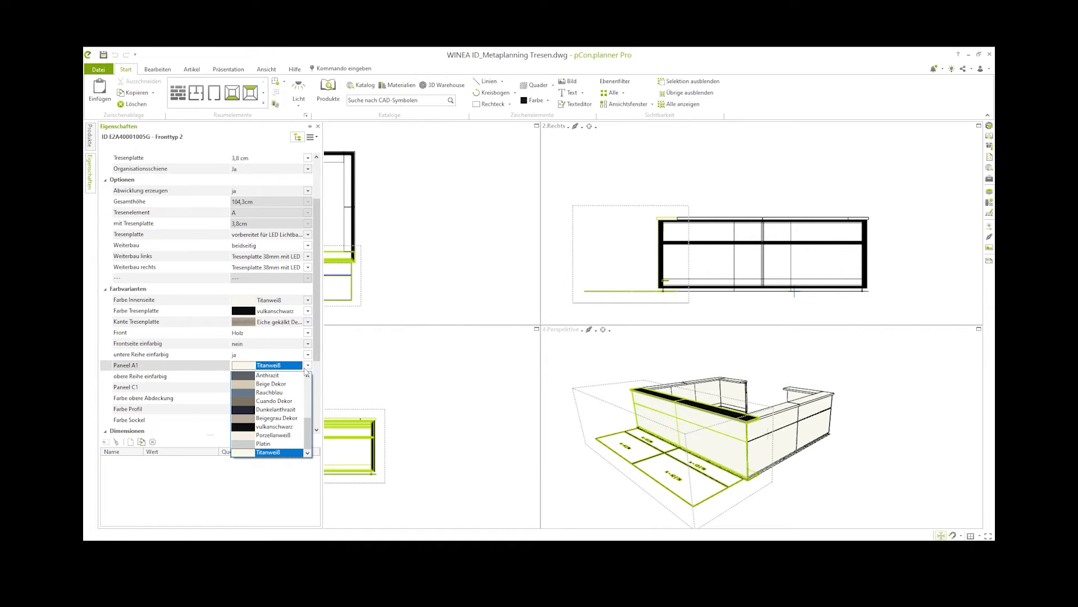
scroll(292, 419, down, 3)
click(287, 406)
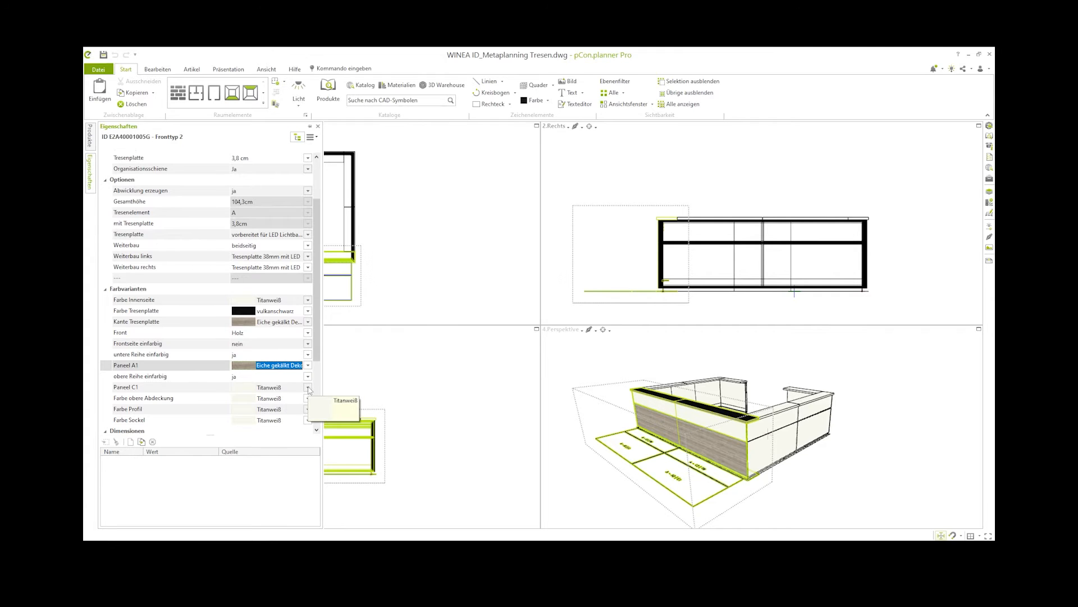
click(308, 387)
click(279, 449)
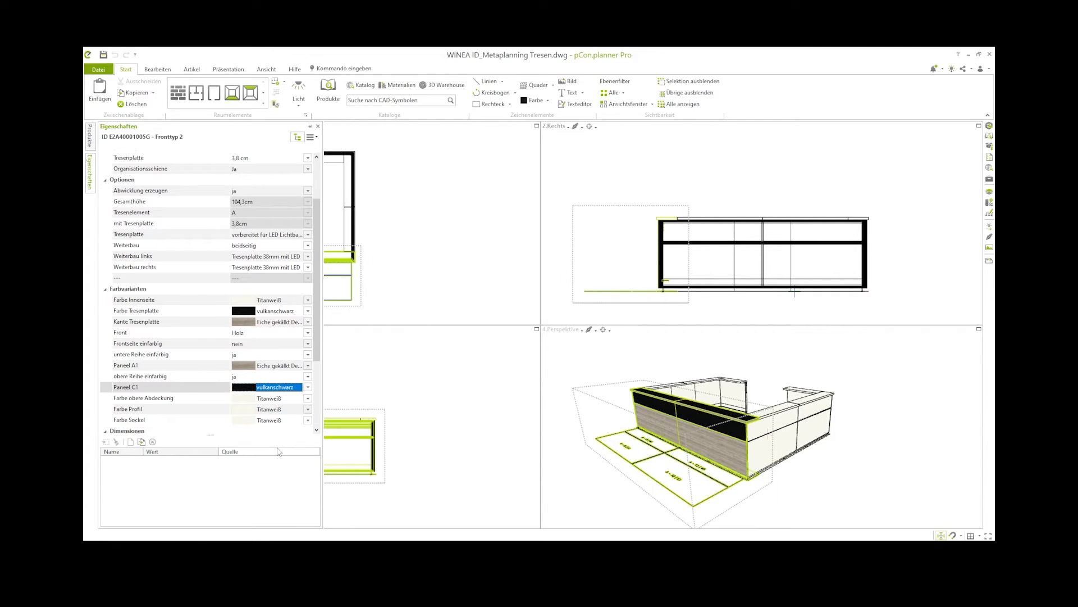
Set the front element's obere Abdeckung, Profil and Sockel colours to vulkanschwarz.
click(308, 398)
click(289, 425)
click(308, 409)
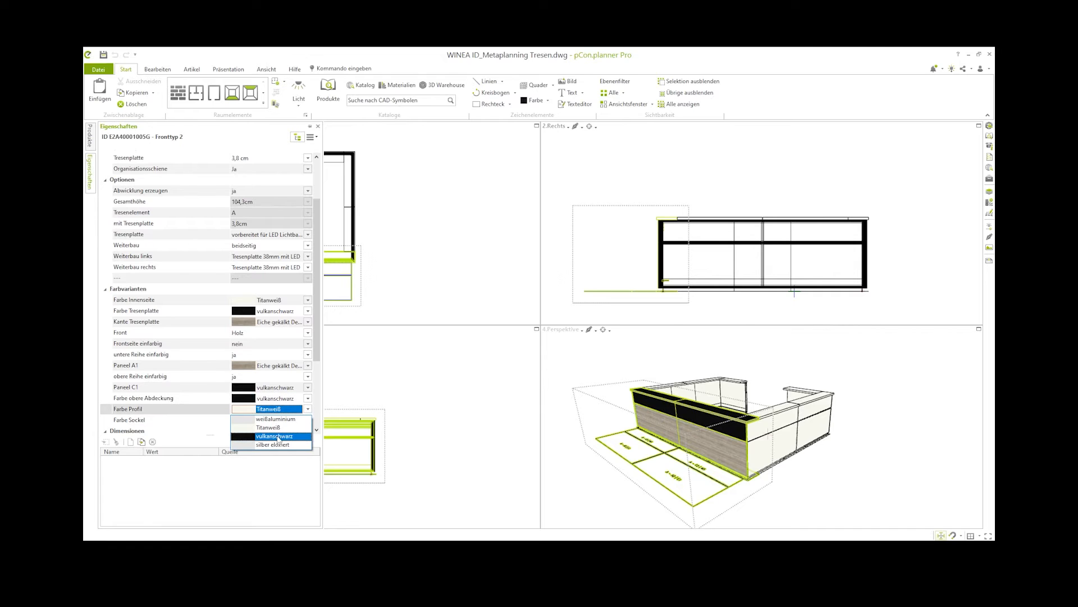
click(277, 436)
click(307, 420)
click(284, 448)
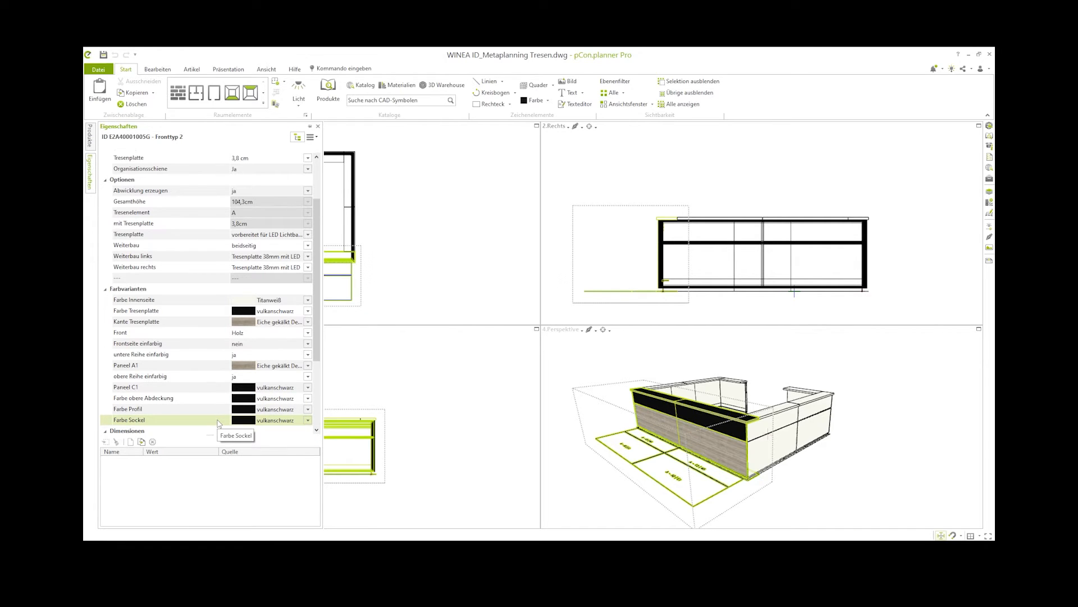
Transfer all Farbvarianten properties, from Farbe Innenseite to Farbe Sockel, from the front element to the remaining counter elements.
shift+click(219, 301)
drag(218, 301, 196, 482)
click(116, 442)
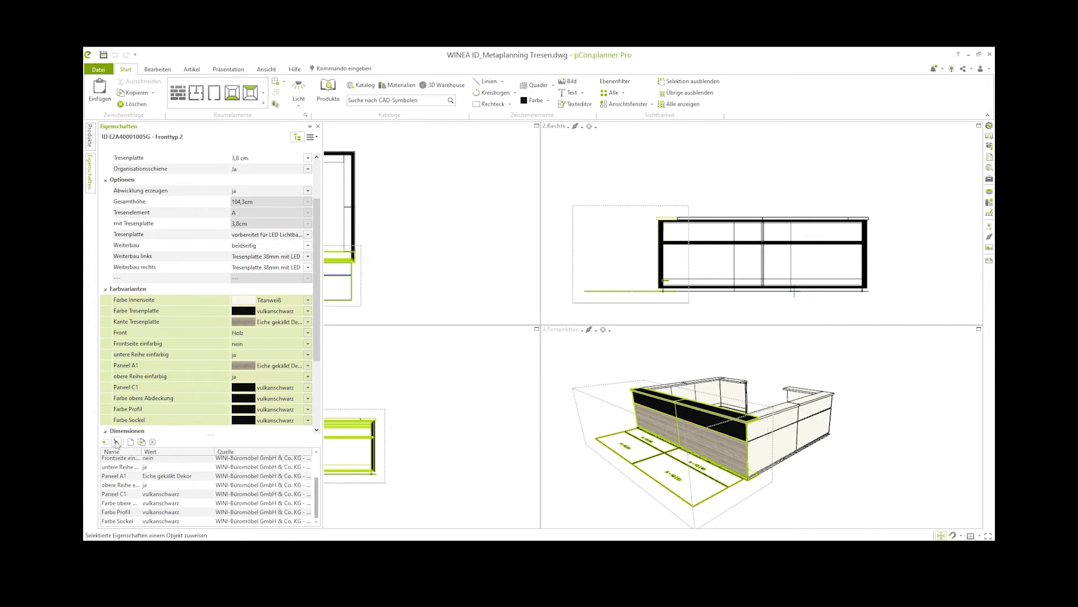
click(774, 417)
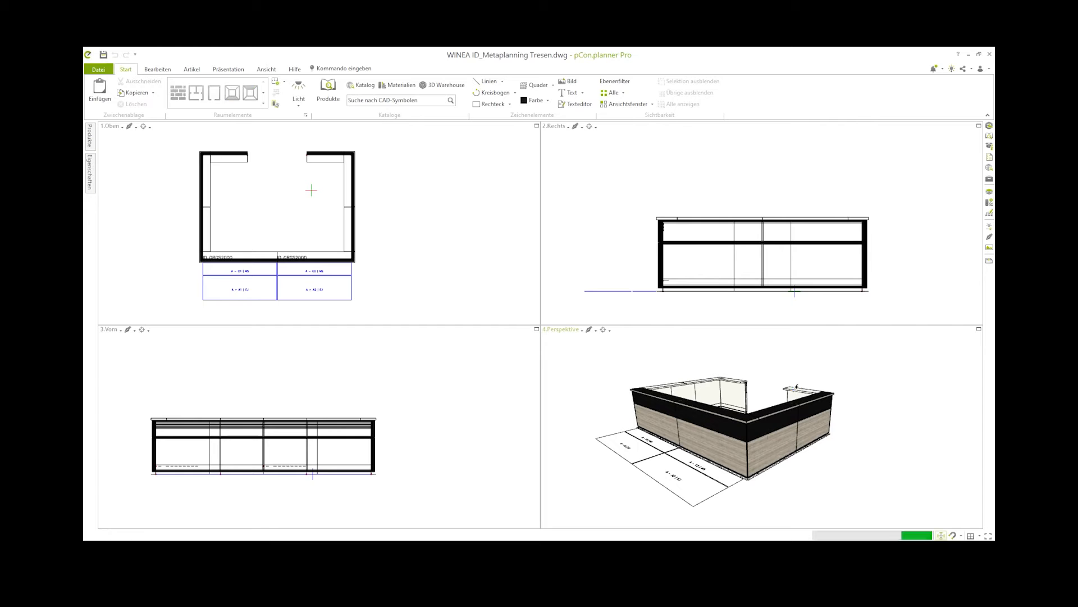
click(706, 378)
click(454, 261)
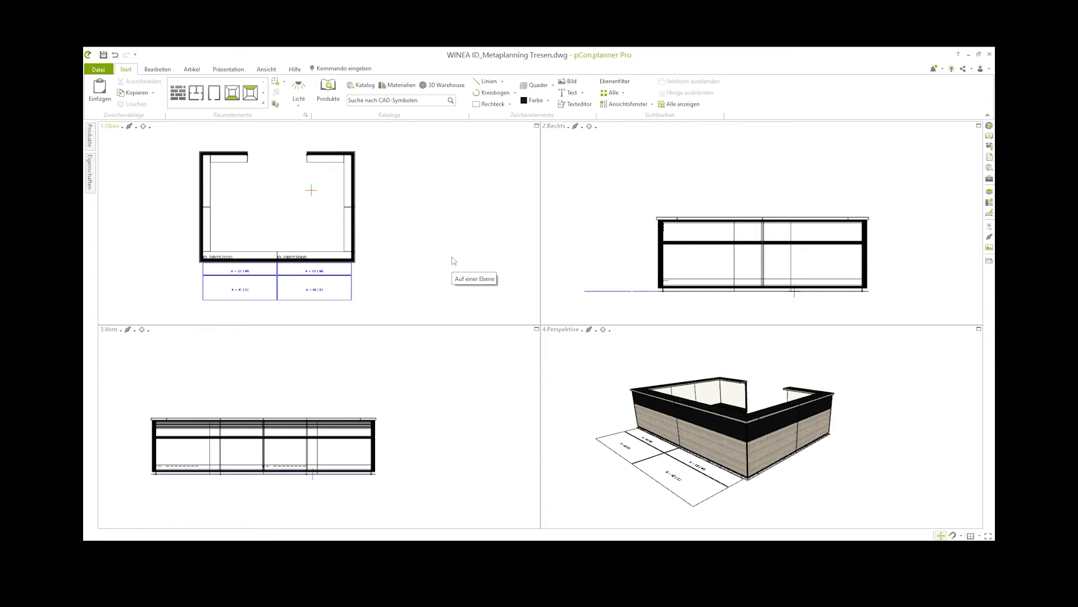
Insert the WINEA ID "Counter - Höhe 29,7 cm" on top of the left front element.
click(89, 136)
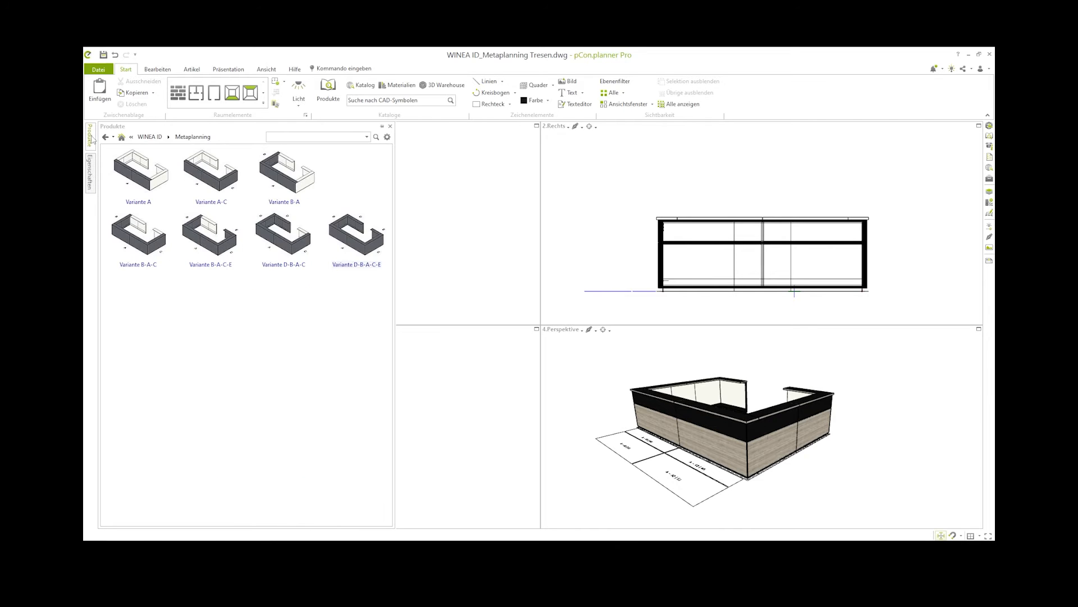
click(147, 139)
click(179, 172)
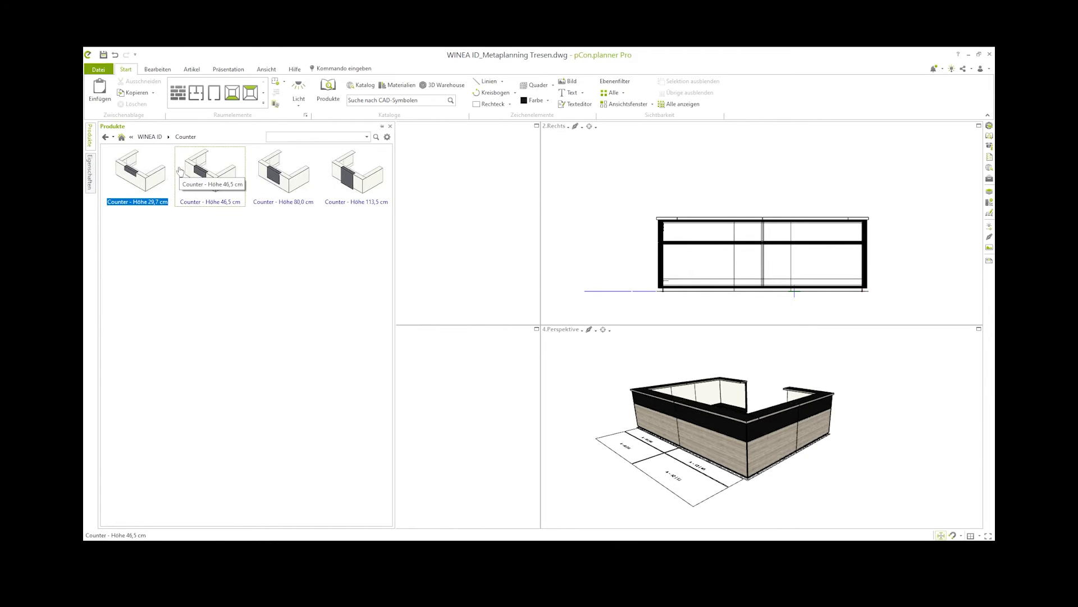
drag(145, 178, 220, 264)
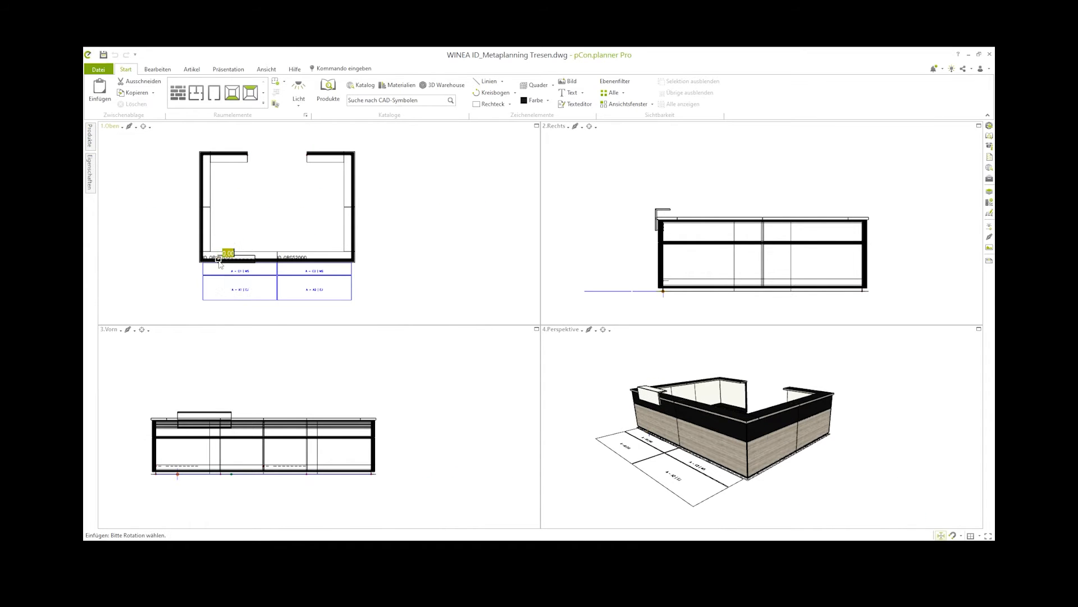
Set the counter's Breite to 120 cm and its Tresentyp to Holz, keeping Countertyp Glas.
click(90, 167)
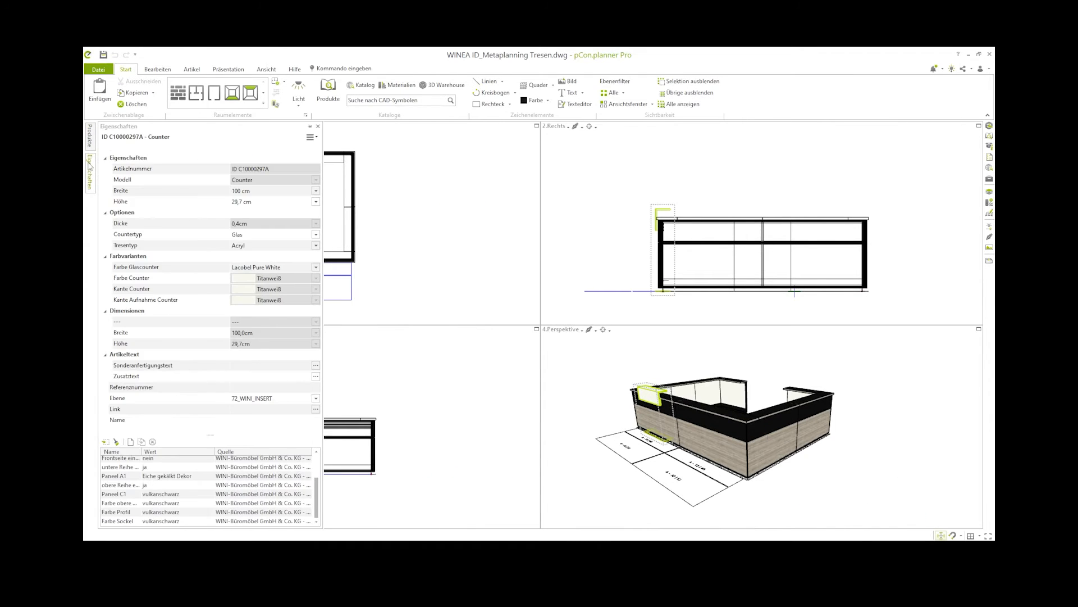
click(316, 191)
click(247, 212)
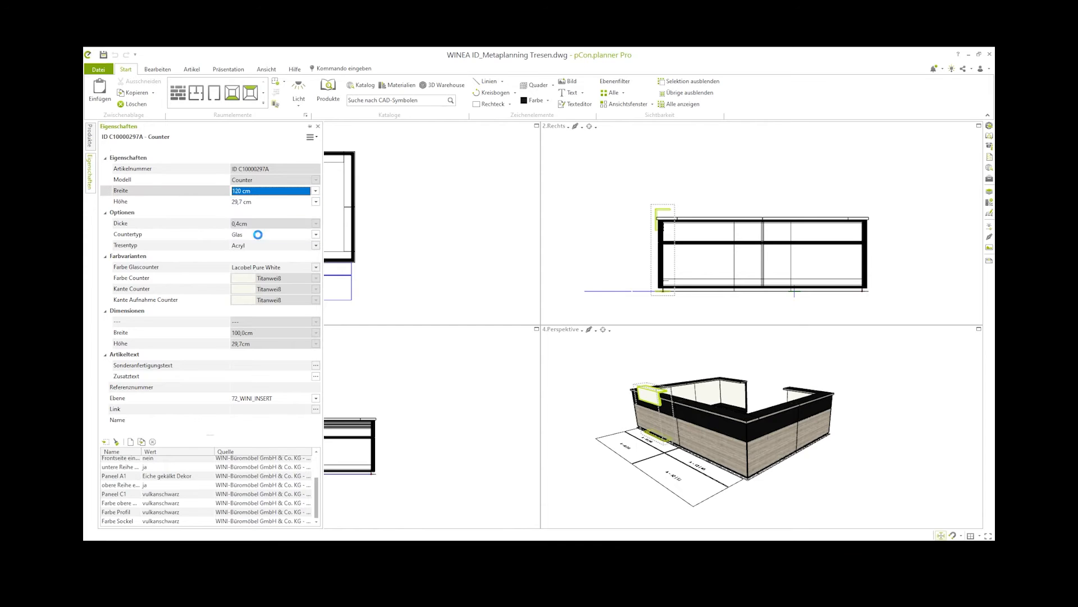
click(316, 236)
click(316, 236)
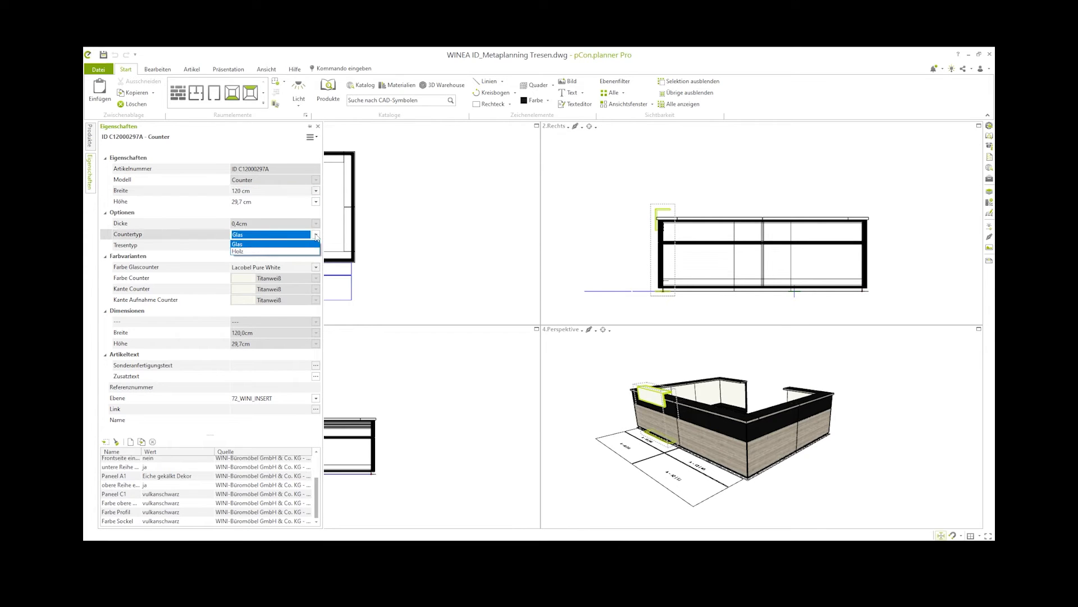
click(317, 245)
click(307, 265)
Set the counter's Farbe Glascounter to Lacobel Classic Black.
click(315, 268)
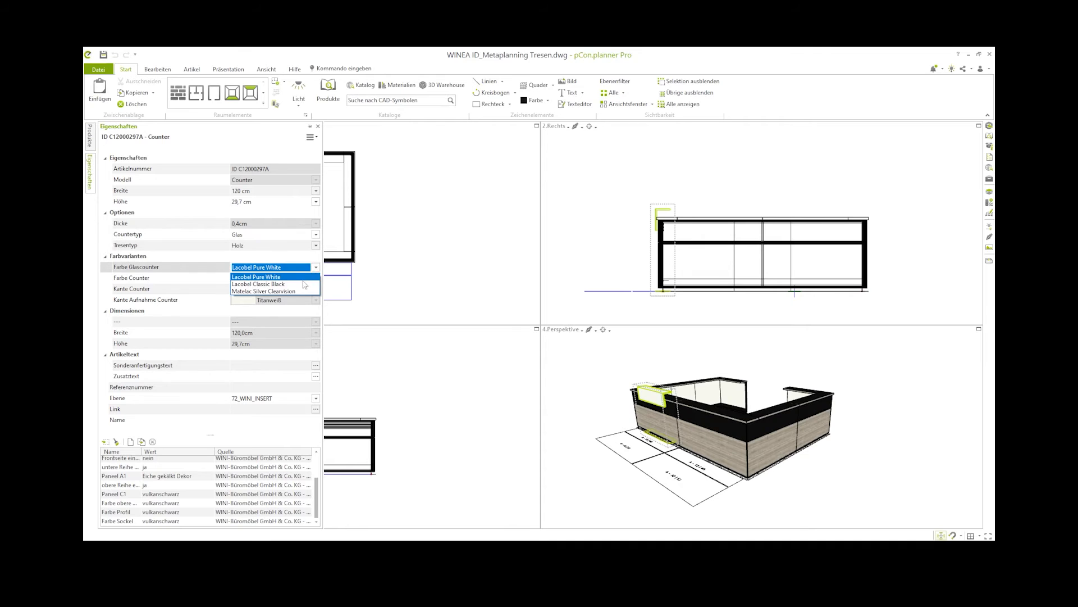
click(298, 284)
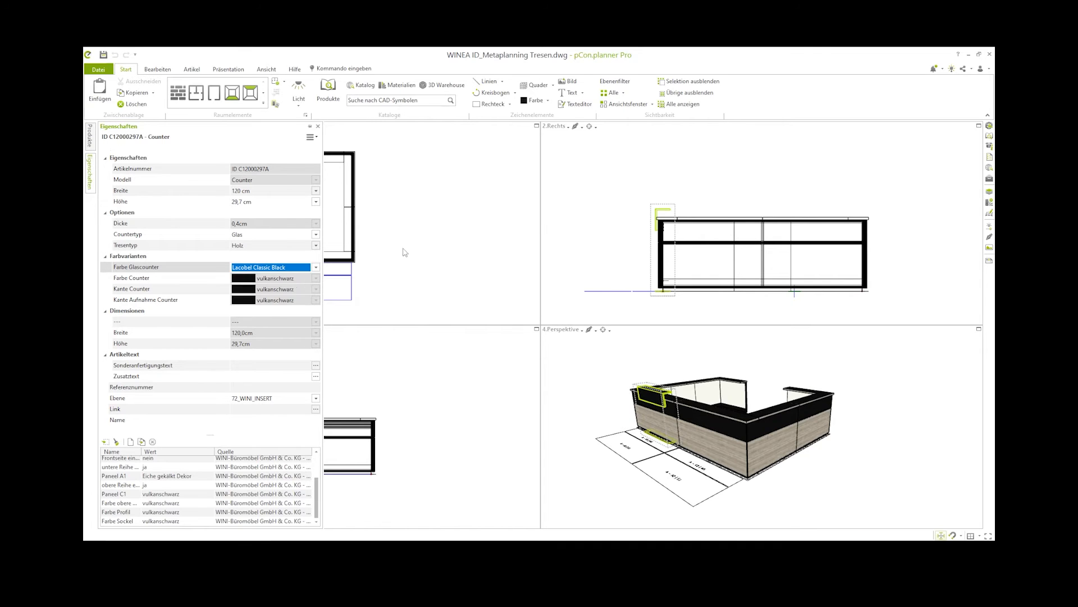
click(427, 223)
Copy the glass counter about 2 m along the front onto the right front element.
click(243, 257)
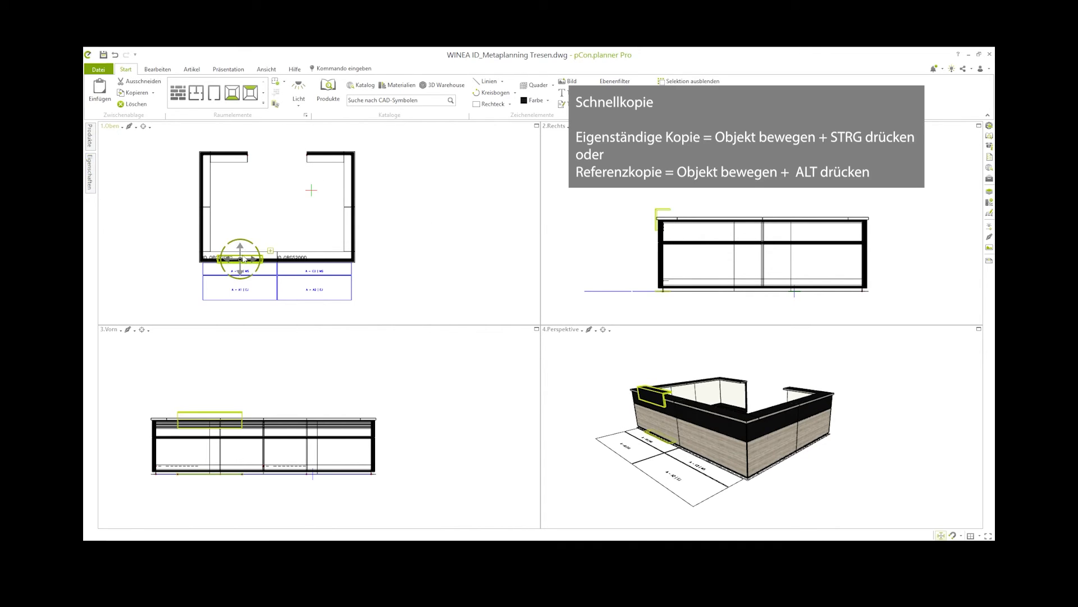
click(242, 259)
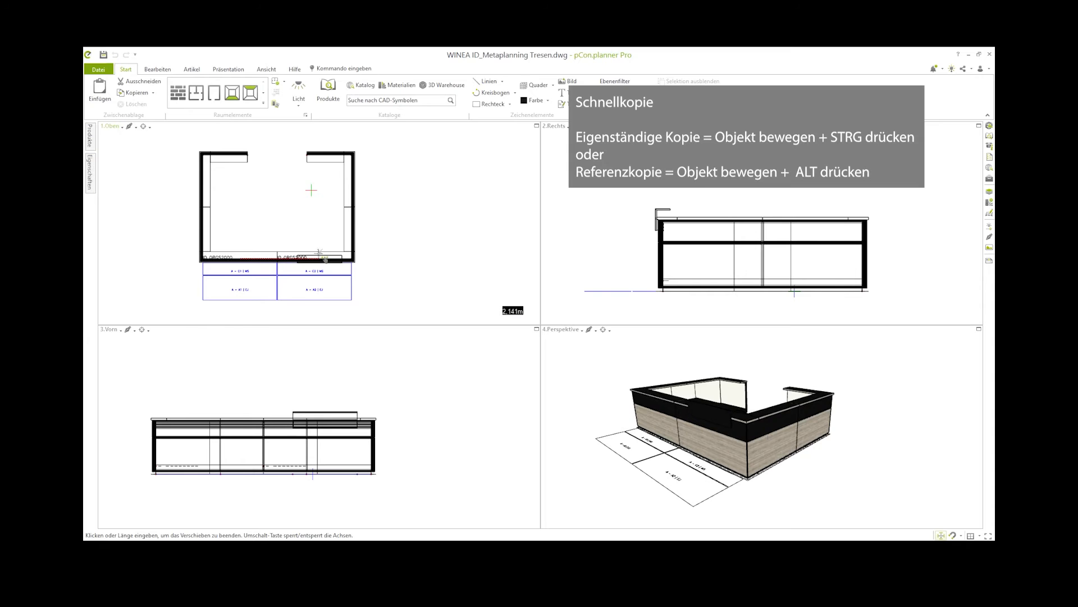
key(ctrl)
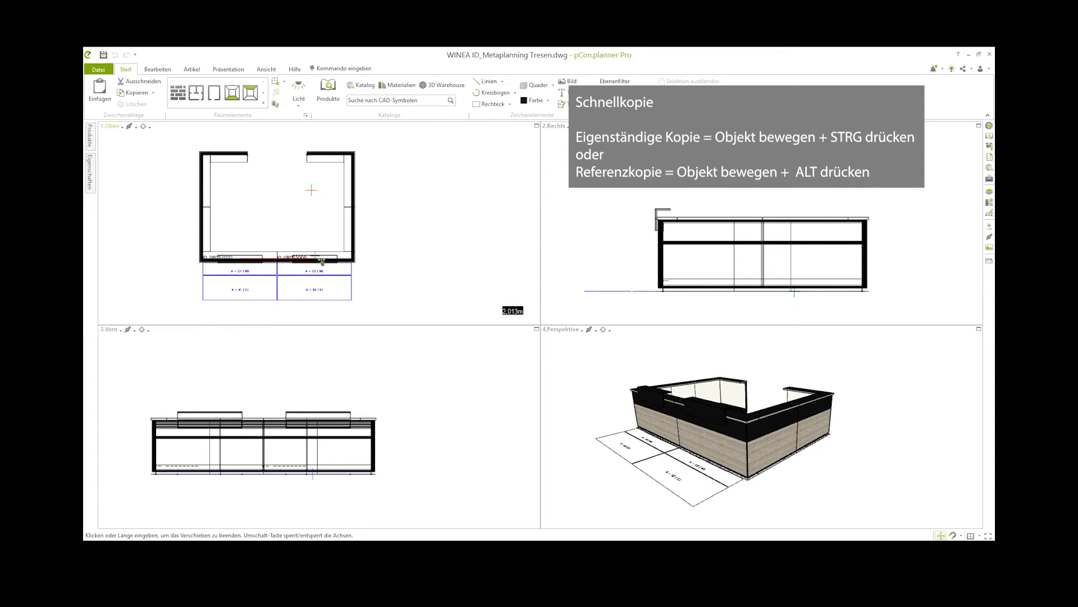
click(320, 260)
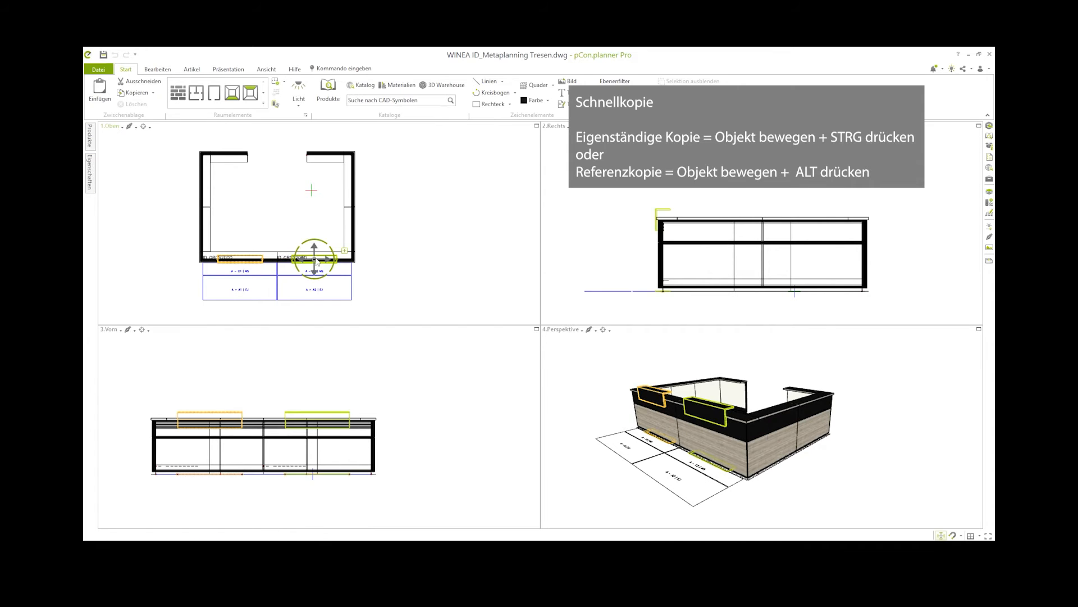
click(392, 264)
Insert a Taschenablage from the WINEA ID Zubehör against the outer face of the left front element.
click(91, 138)
click(105, 137)
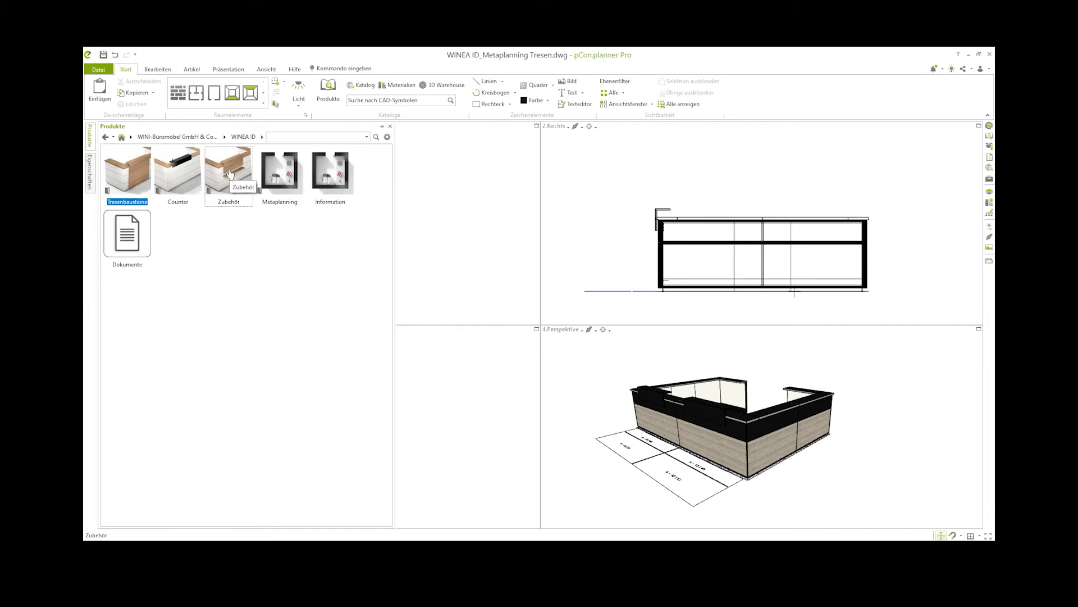
click(230, 174)
click(203, 184)
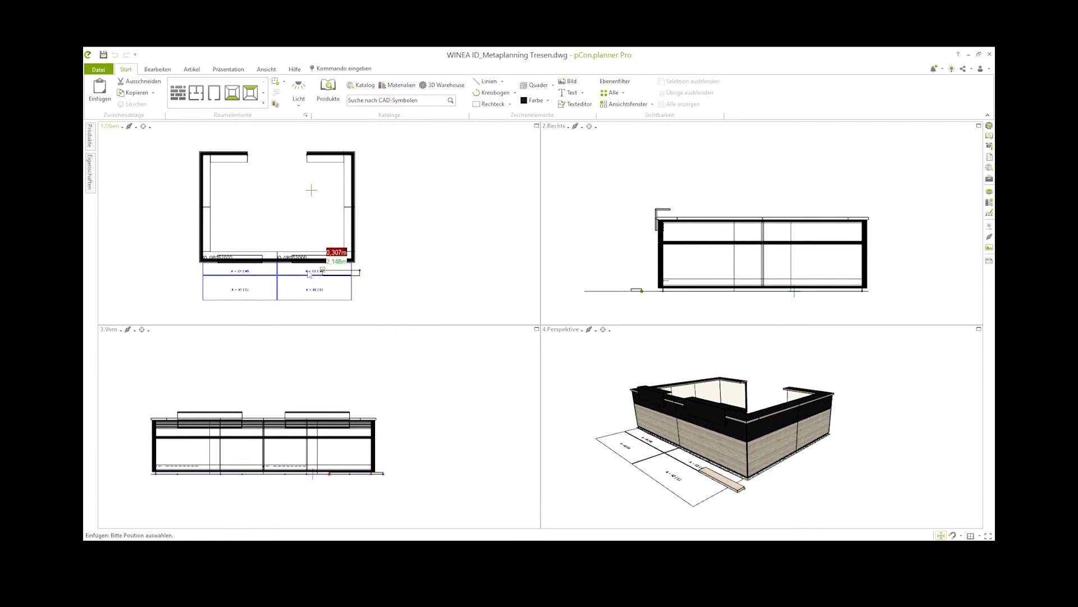
click(218, 262)
click(234, 264)
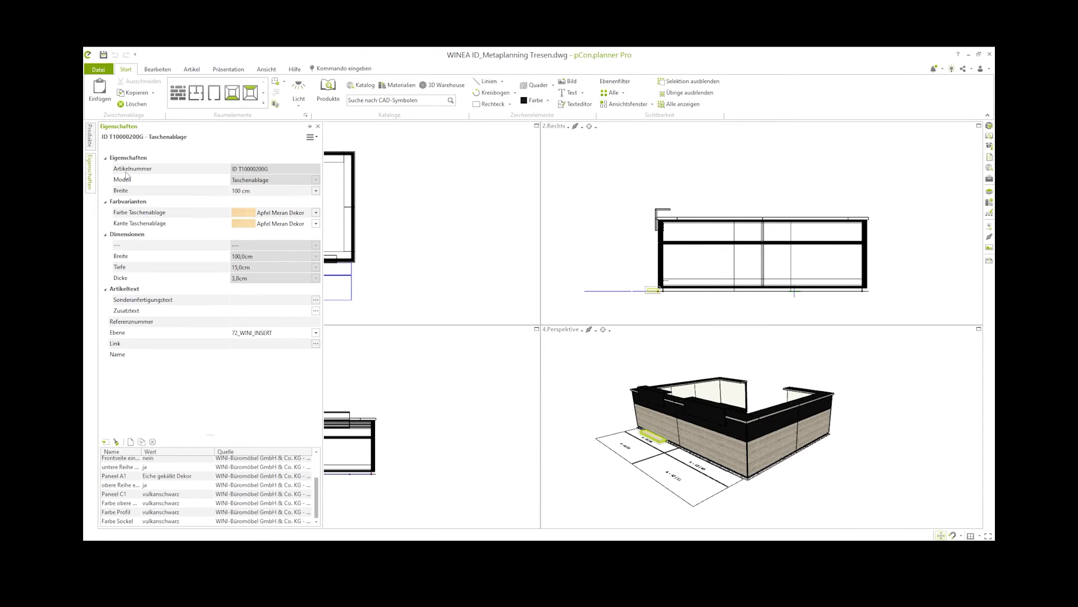
Set the Taschenablage's Breite to 120 cm, its colour to vulkanschwarz and its edge to Eiche gekälkt Dekor.
click(316, 190)
click(251, 238)
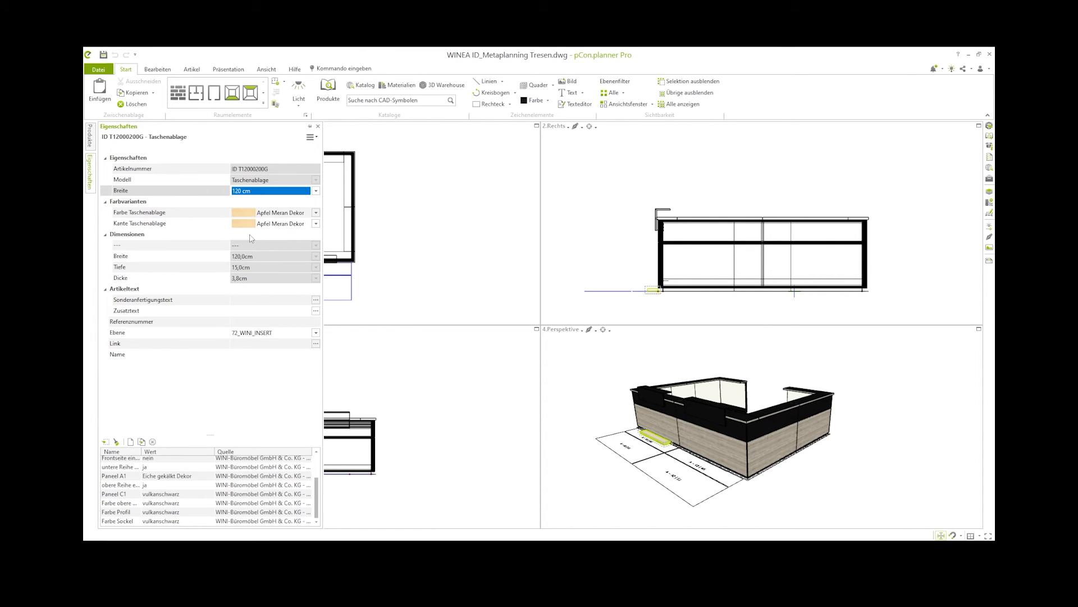
click(316, 213)
scroll(290, 278, down, 1)
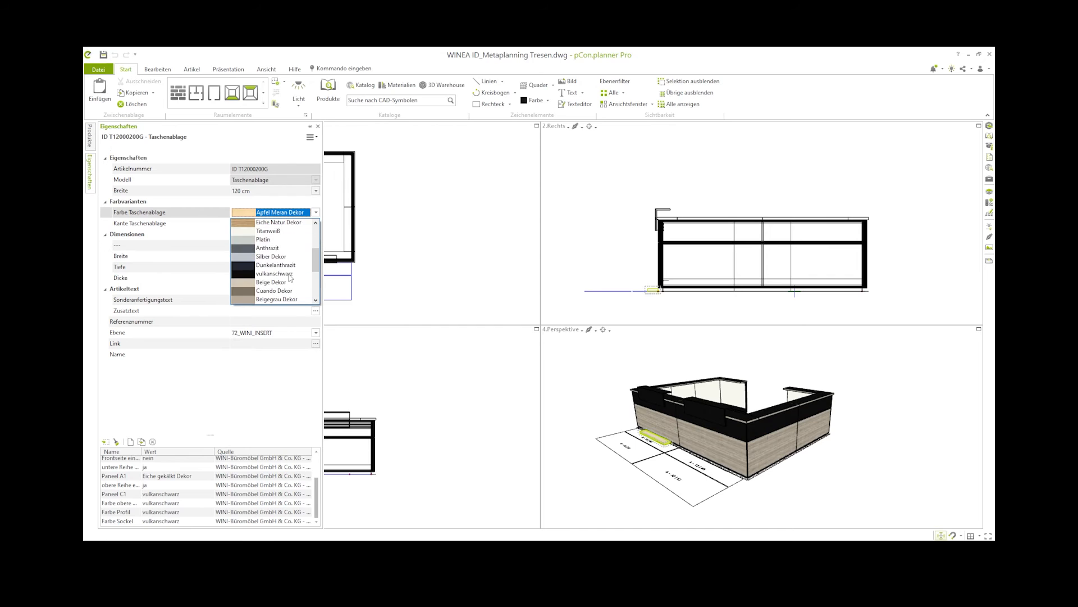
click(290, 275)
click(315, 224)
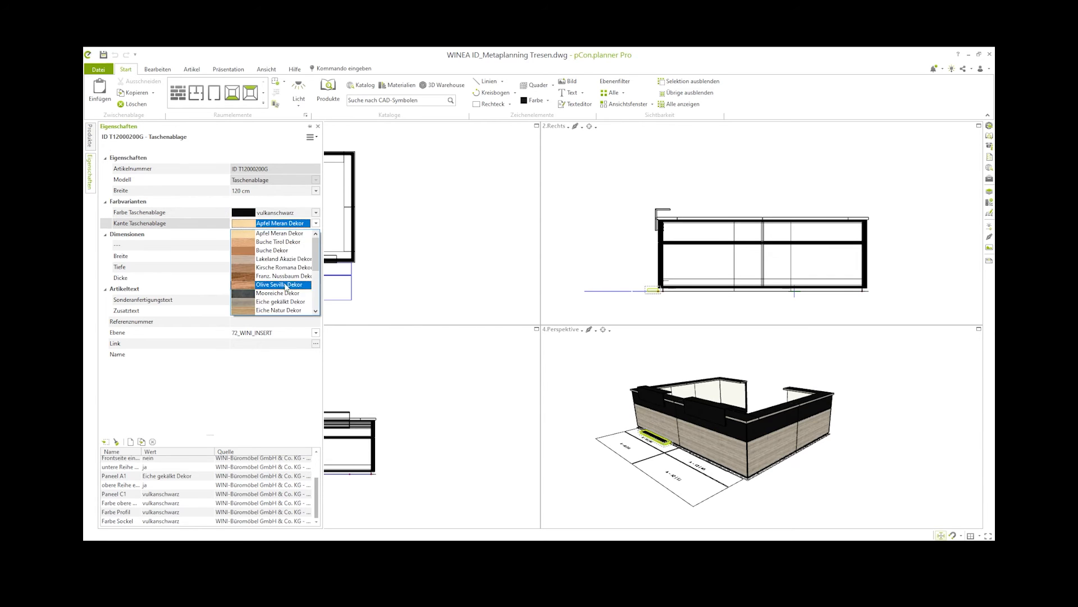
click(275, 304)
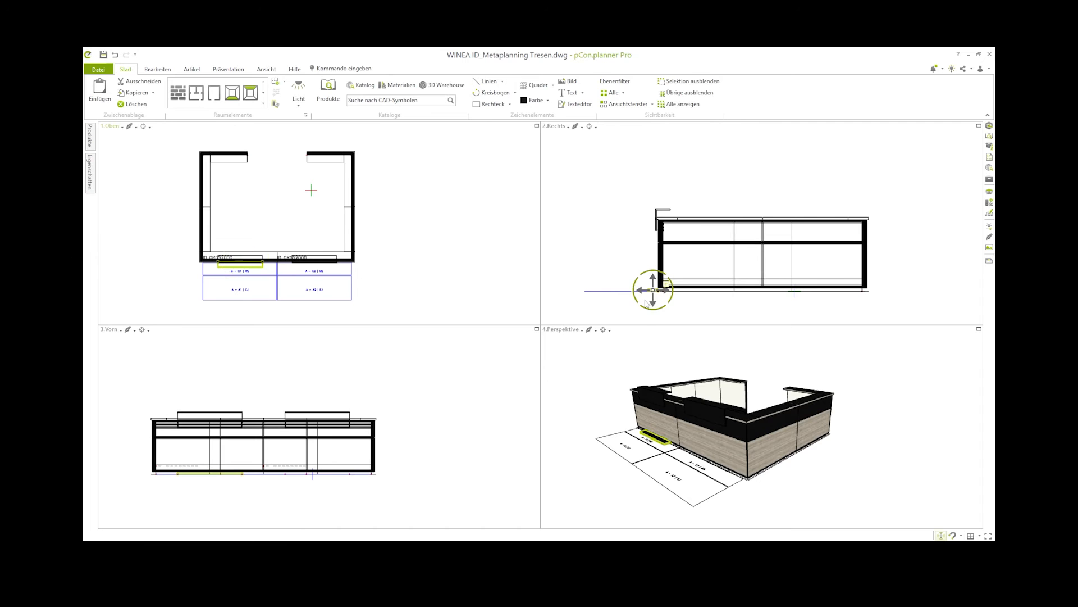
Raise the Taschenablage by 0,6 m and copy it about 2 m along the front to the right front element.
click(652, 278)
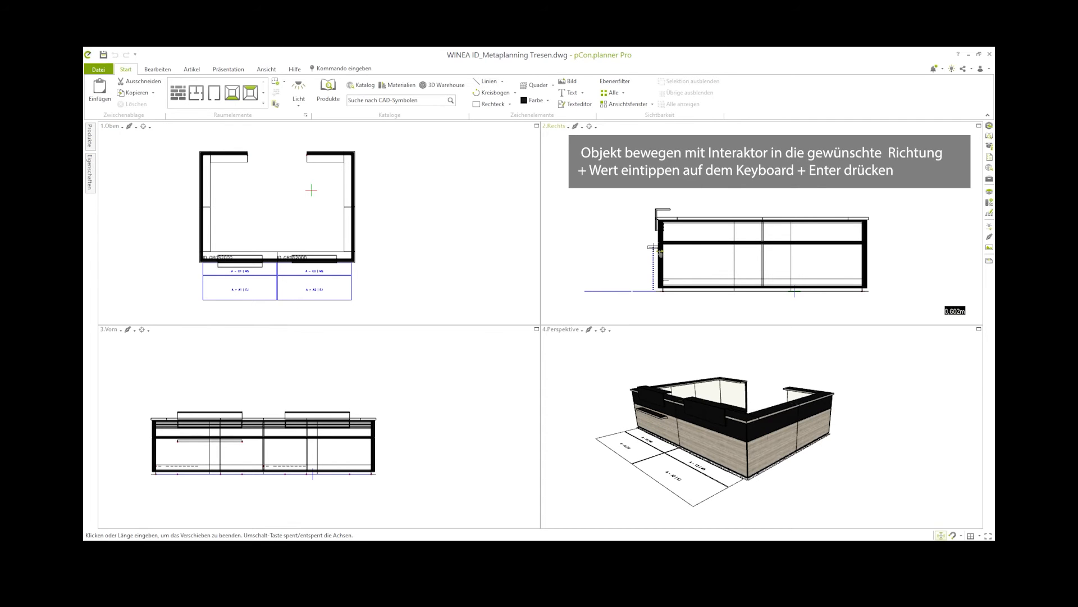
text(,6)
key(Return)
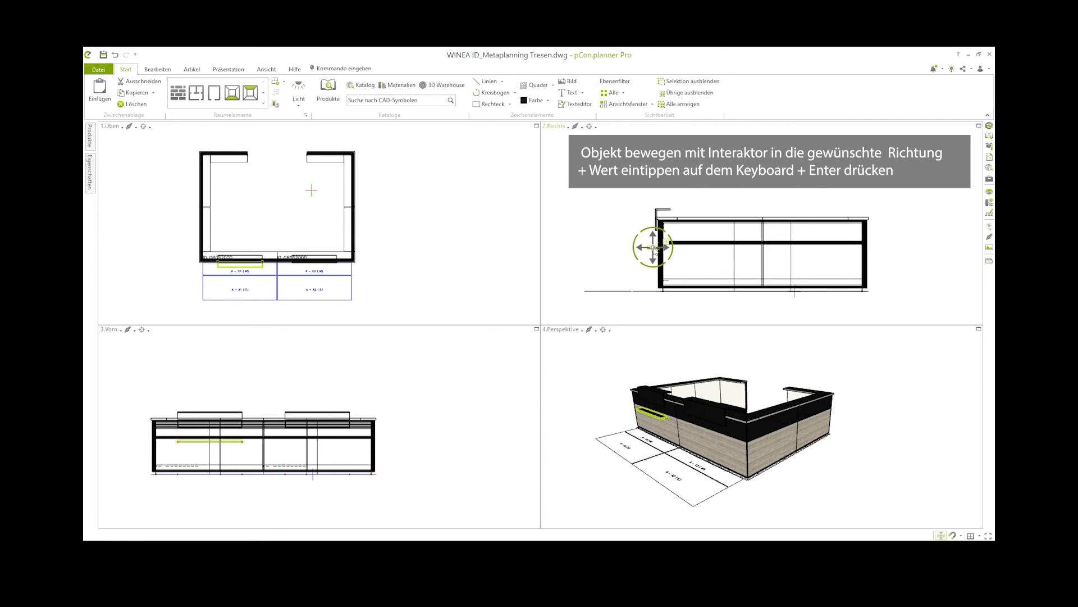
click(260, 271)
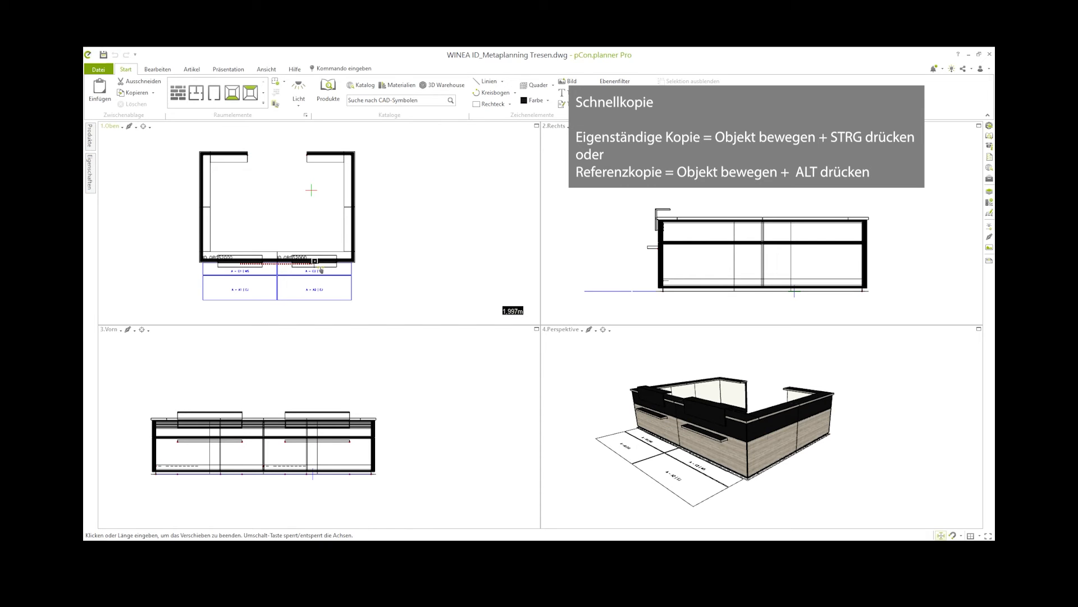
click(321, 270)
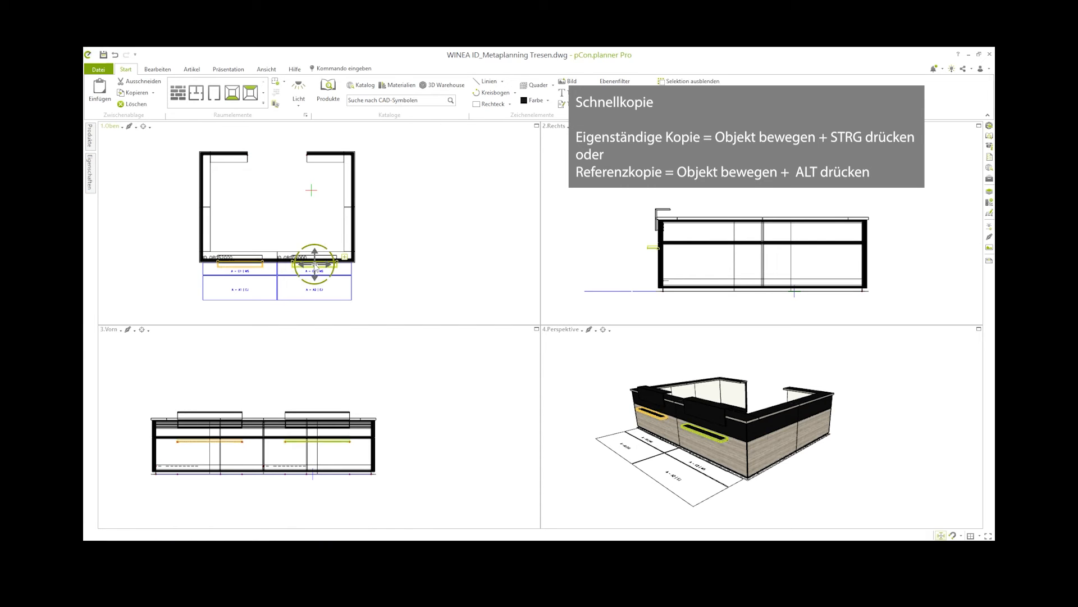
click(392, 271)
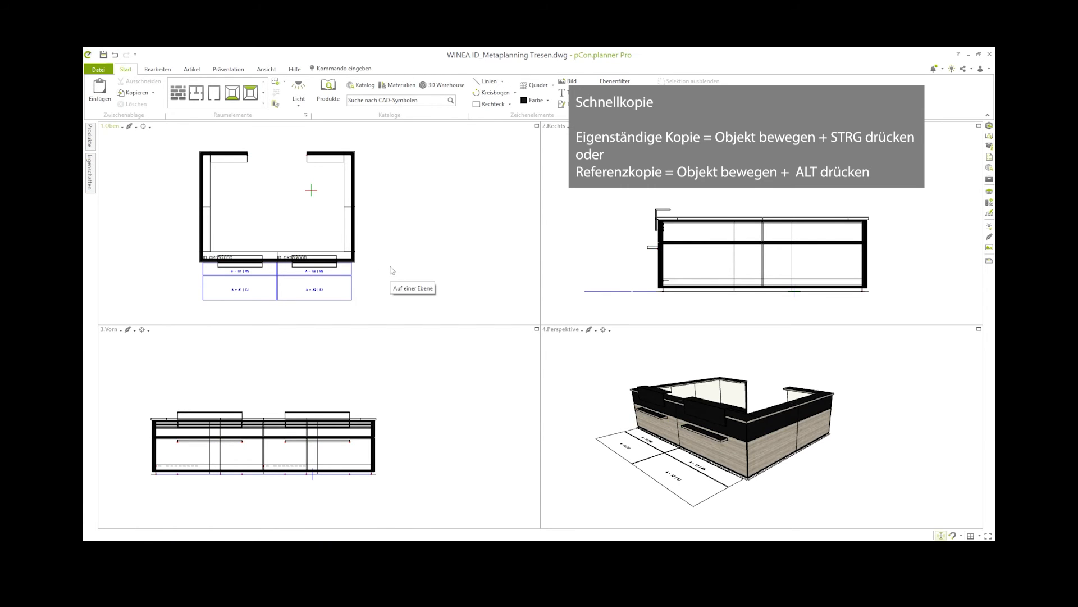
Insert the "LED Lichtband unter der Tresenplatte" accessory in the free area inside the reception counter.
click(91, 141)
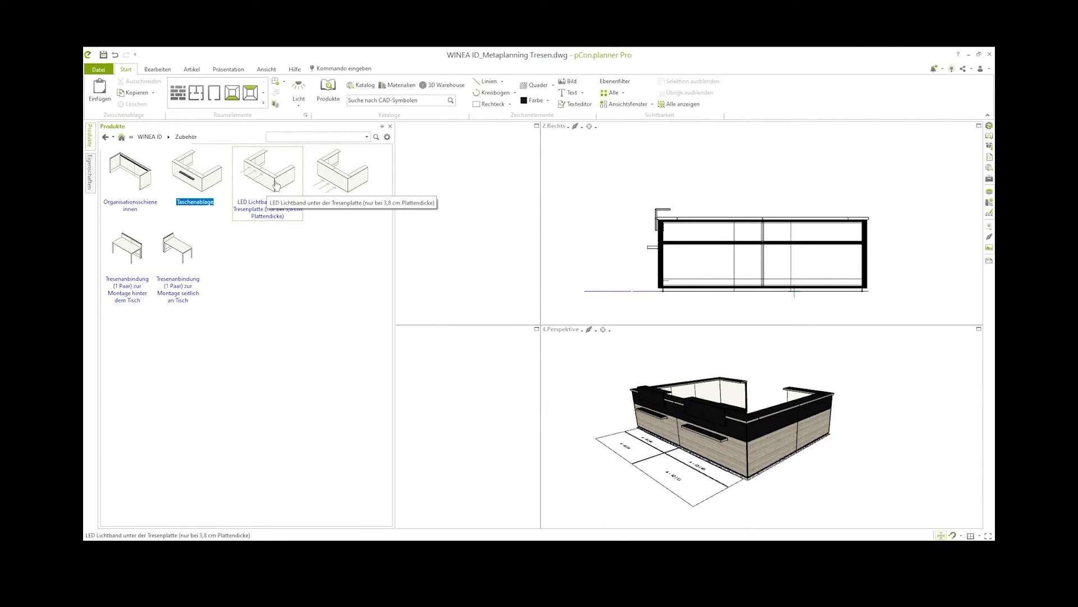
drag(276, 185, 253, 182)
click(254, 185)
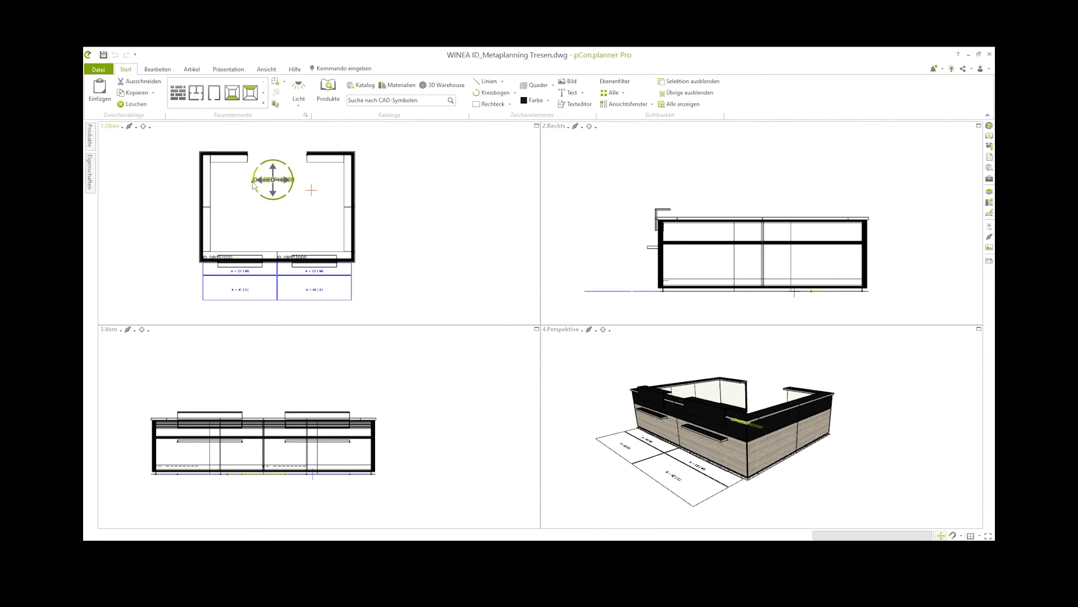
Set the LED Lichtband's Montage to Unterhalb der Tresenplatte and its Länge to the ID_L12M option.
click(92, 176)
click(316, 191)
click(318, 199)
click(316, 212)
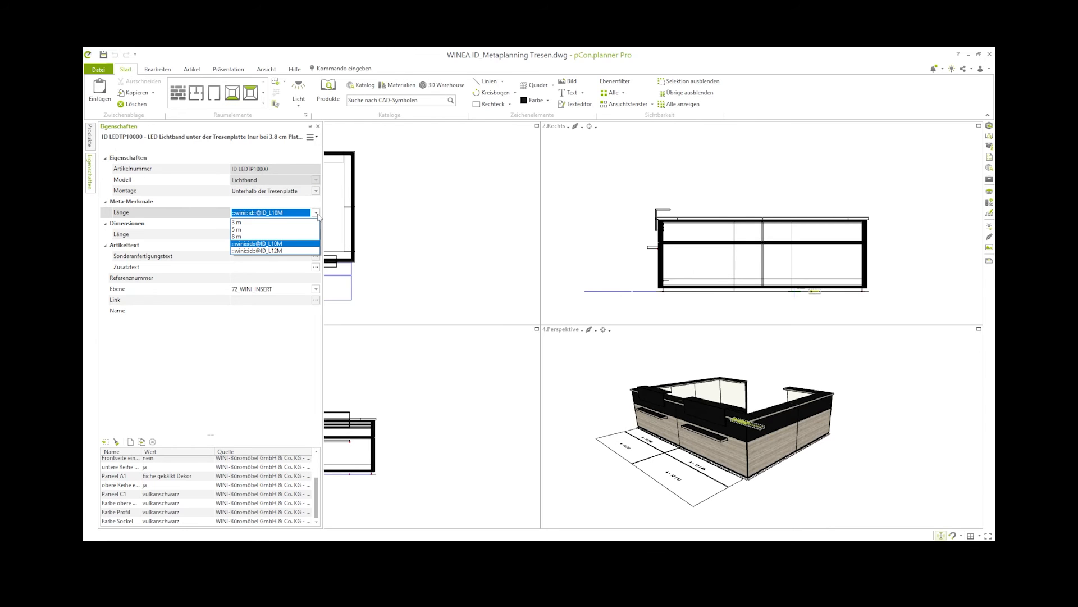
click(287, 255)
click(416, 209)
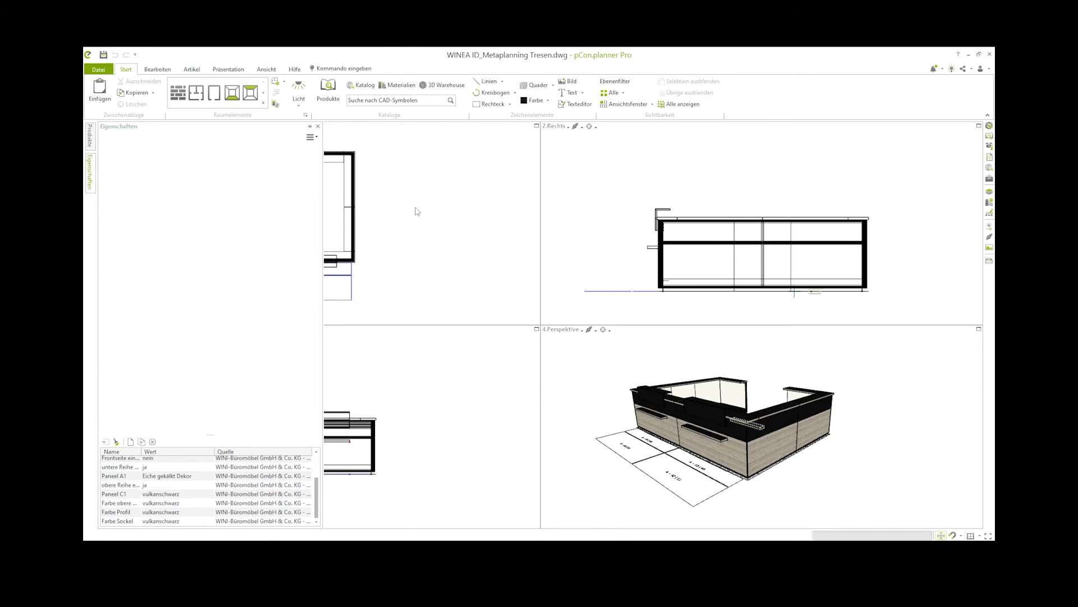
Move both transparent partition screens above the front counters slightly to the left together.
mouse_move(731, 406)
right_down()
mouse_move(630, 414)
mouse_move(603, 392)
mouse_move(736, 422)
mouse_move(736, 410)
right_up()
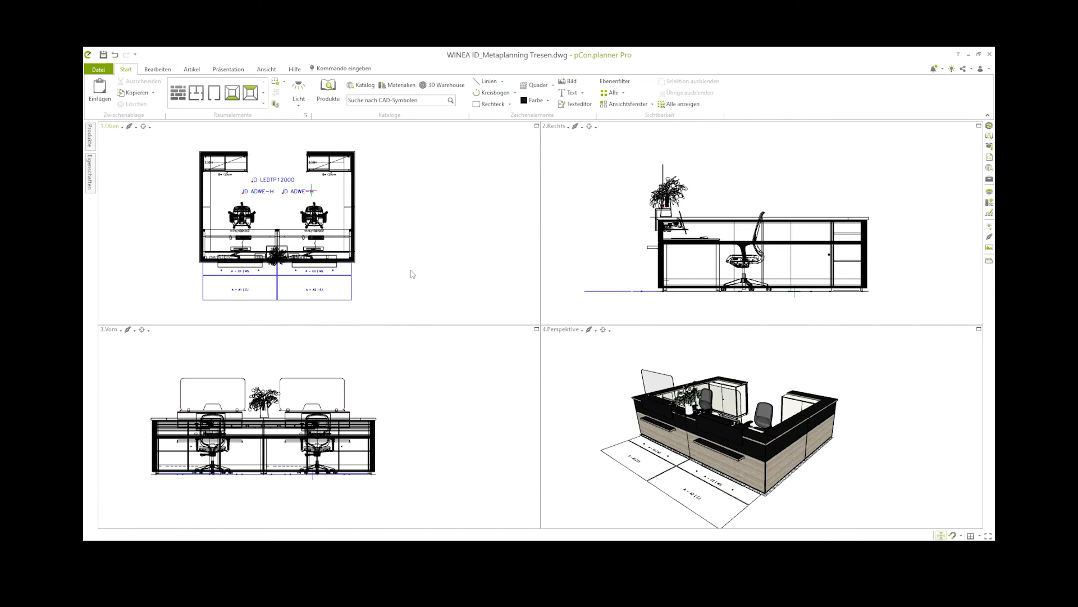
click(345, 389)
ctrl+click(244, 383)
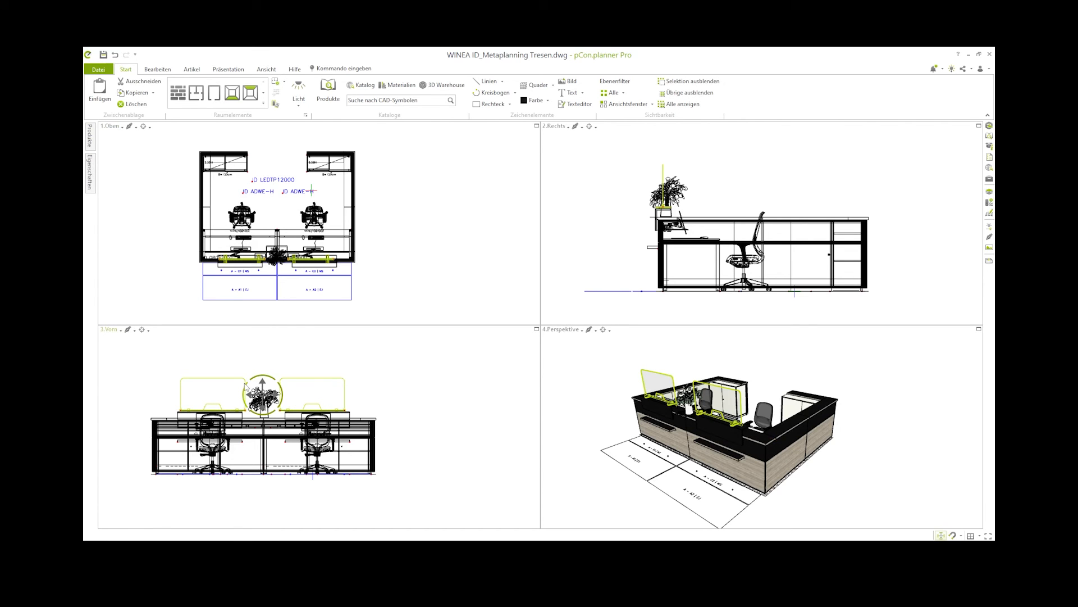
click(262, 393)
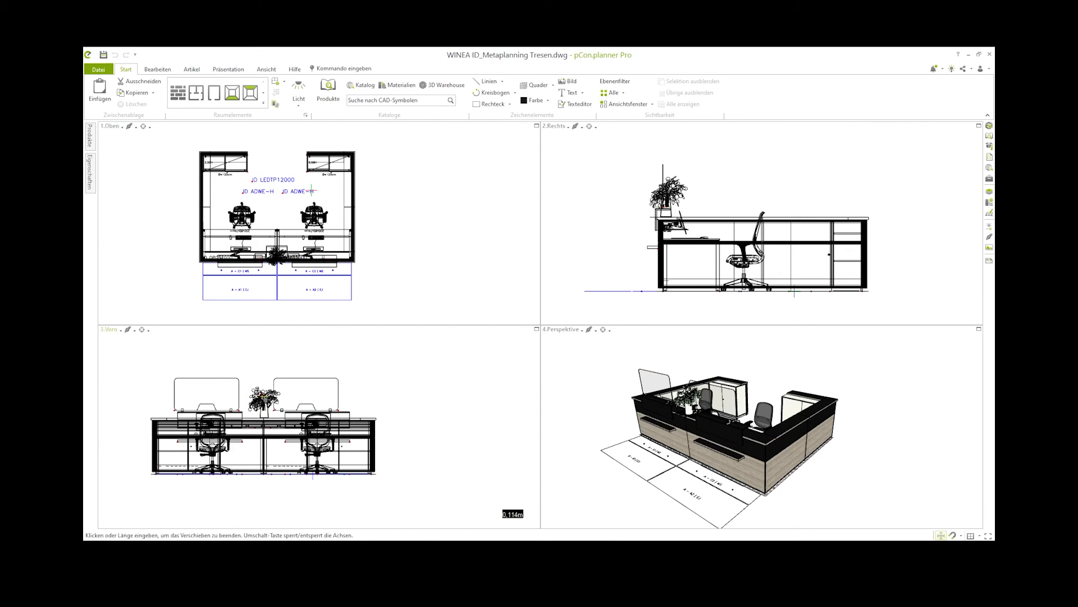
click(266, 397)
Move the right transparent partition screen about 0.14 m to the right over its counter.
click(352, 394)
click(341, 396)
click(324, 398)
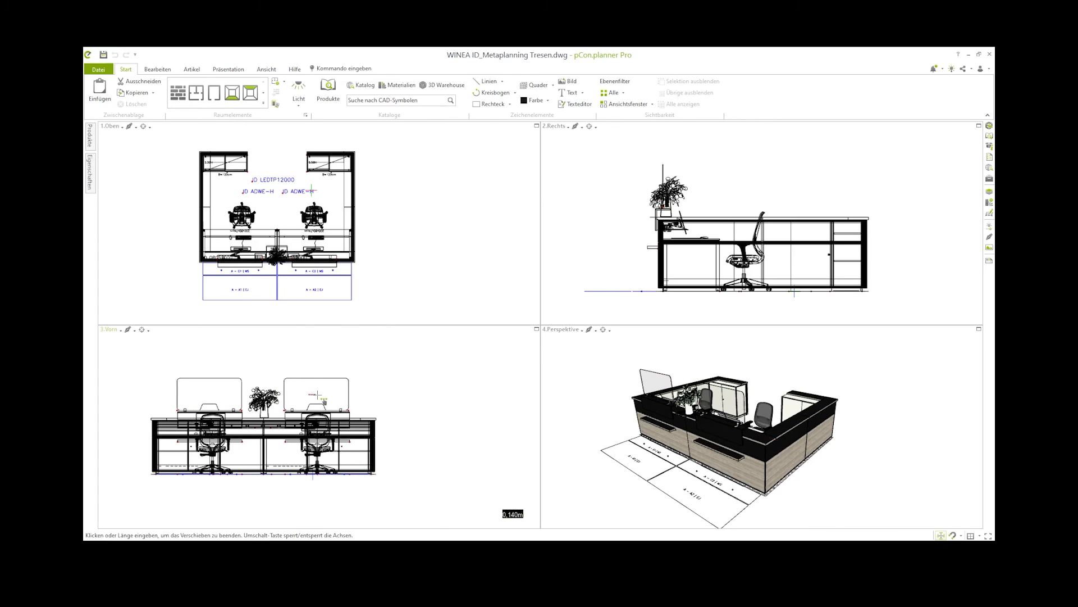
click(324, 401)
click(404, 406)
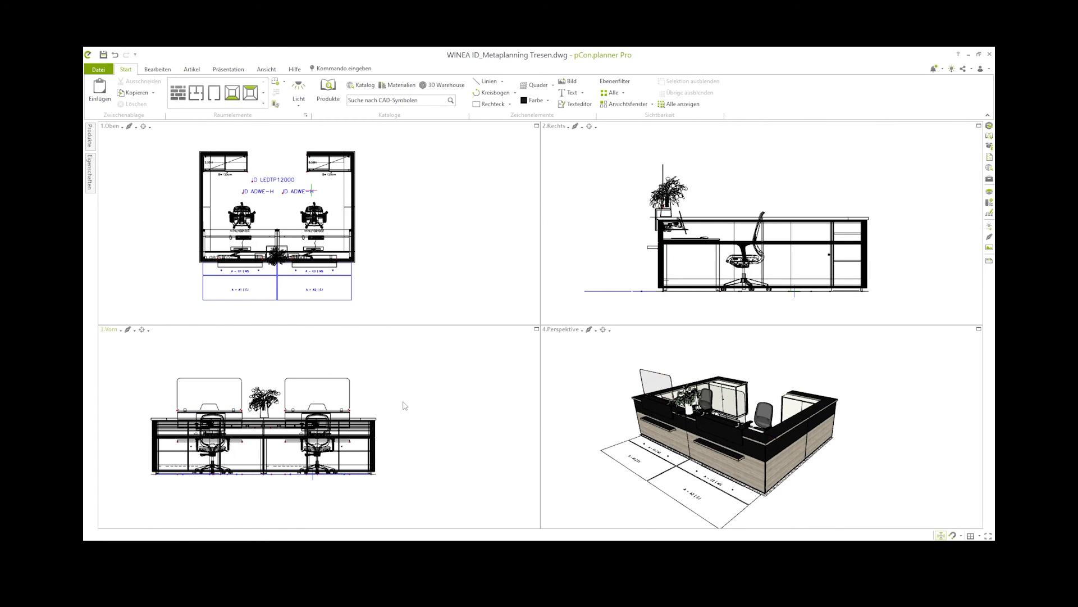
Inspect the furnished reception counter in perspective from the open rear, close to the workstations, and from the front.
right_drag(763, 393, 599, 384)
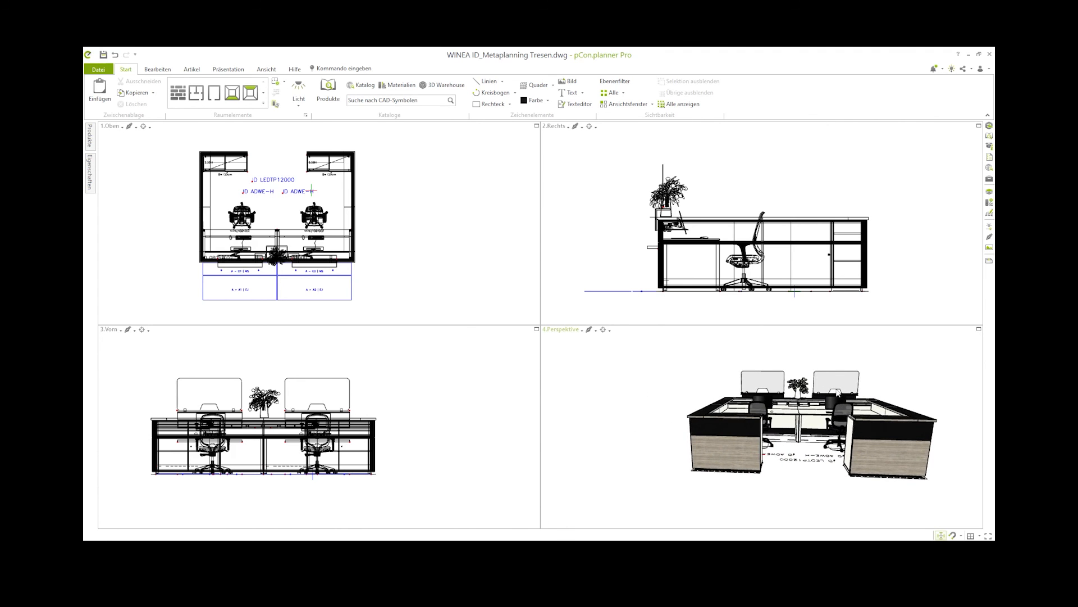
scroll(758, 402, up, 5)
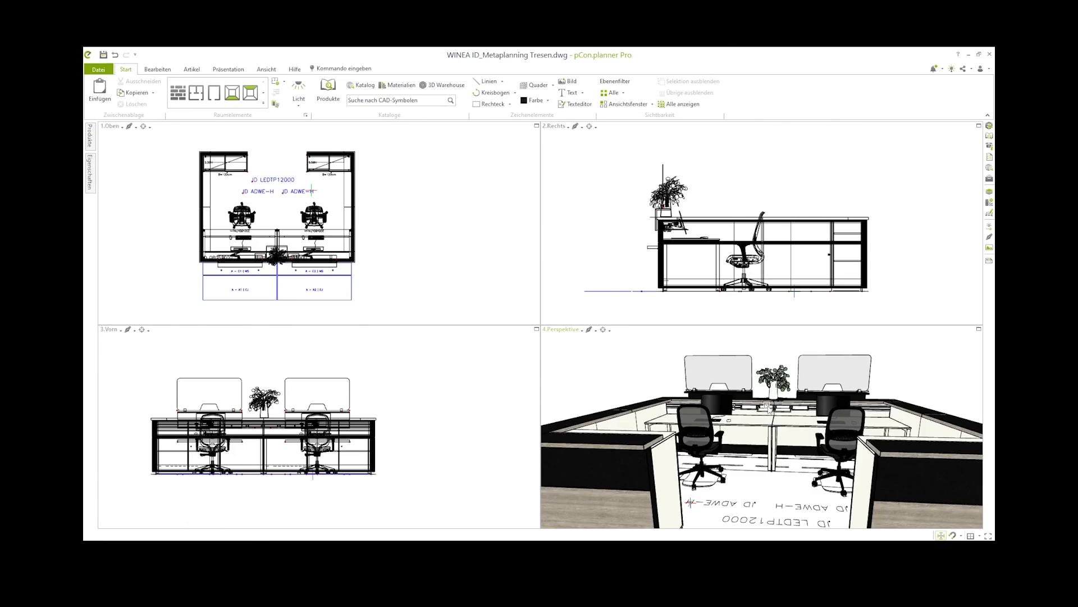
scroll(768, 408, up, 2)
mouse_move(765, 414)
right_down()
mouse_move(743, 416)
mouse_move(933, 421)
mouse_move(777, 413)
right_up()
scroll(835, 421, down, 3)
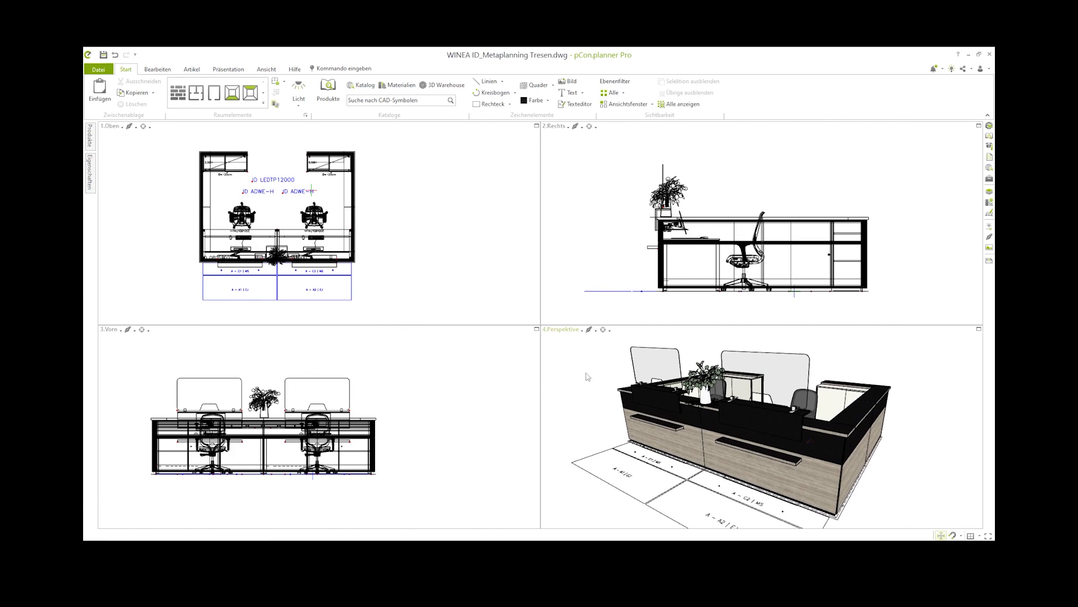